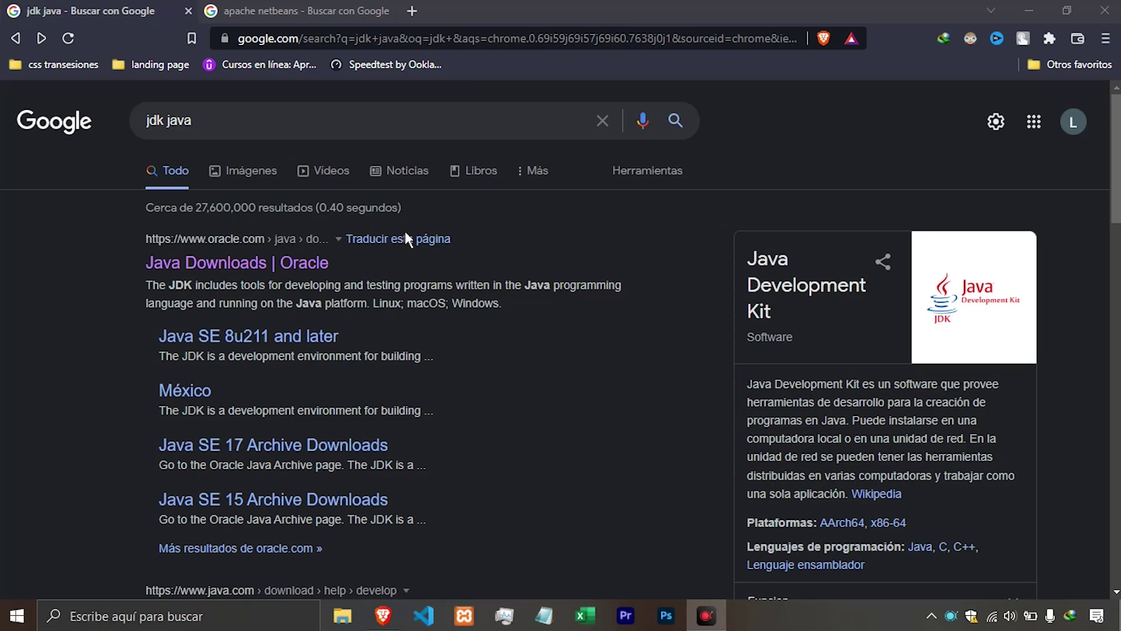
- Search Google for "jdk java" and open Oracle's Java Downloads result
{"action": "left_click", "coordinate": [209, 134]}
{"action": "key", "text": "Return"}
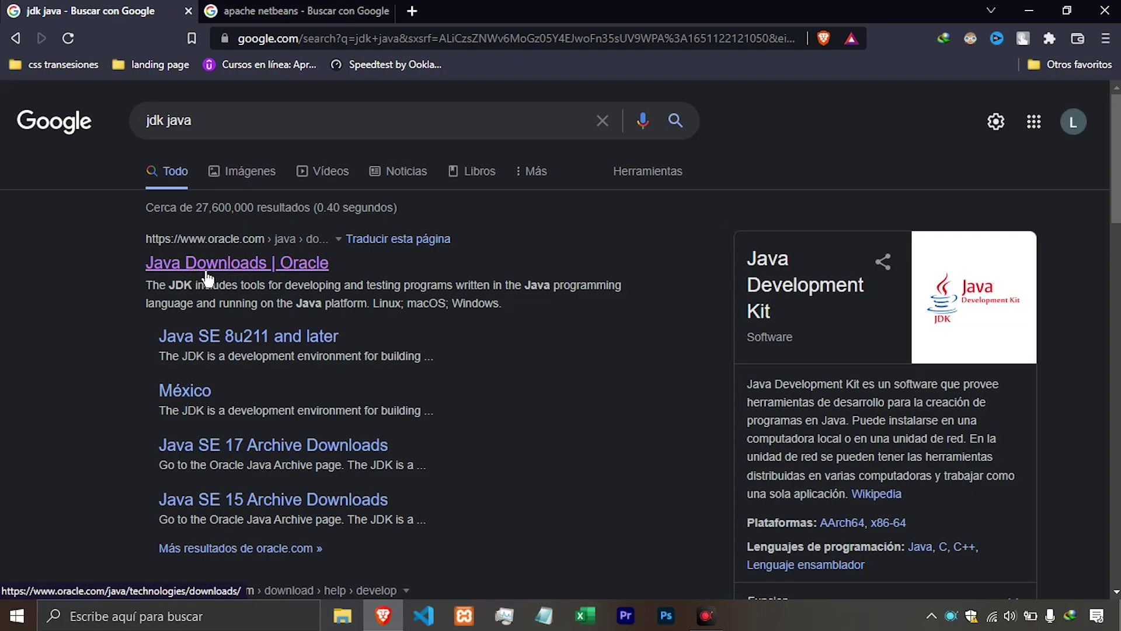
{"action": "left_click", "coordinate": [251, 274]}
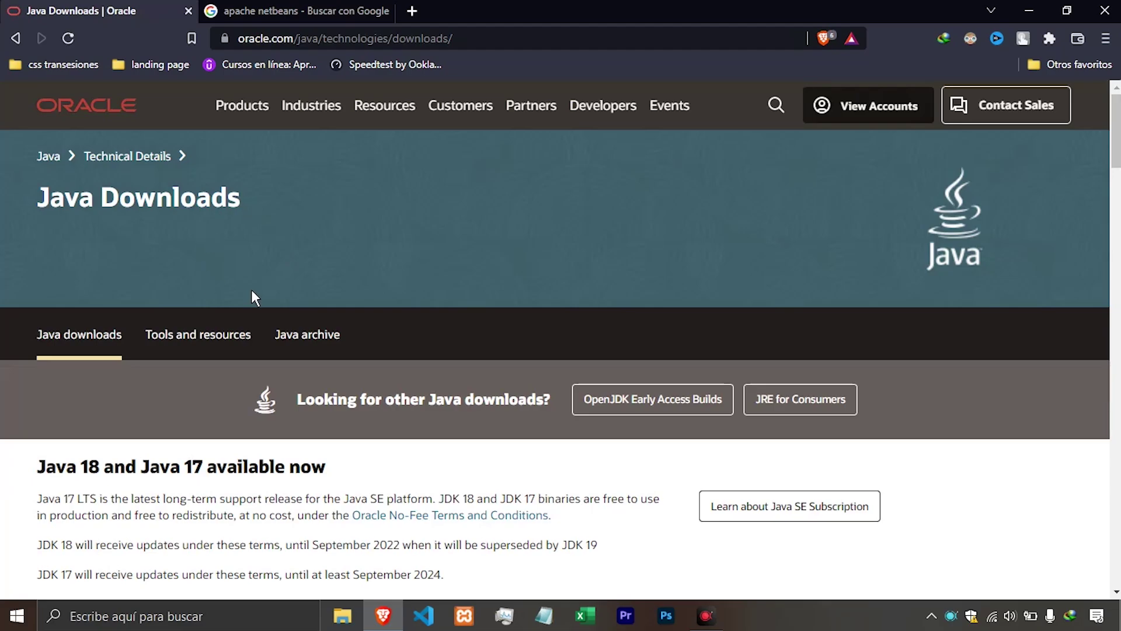
- Show the Windows downloads for Java SE Development Kit 18.0.1
{"action": "scroll", "coordinate": [311, 286], "scroll_direction": "down", "scroll_amount": 5}
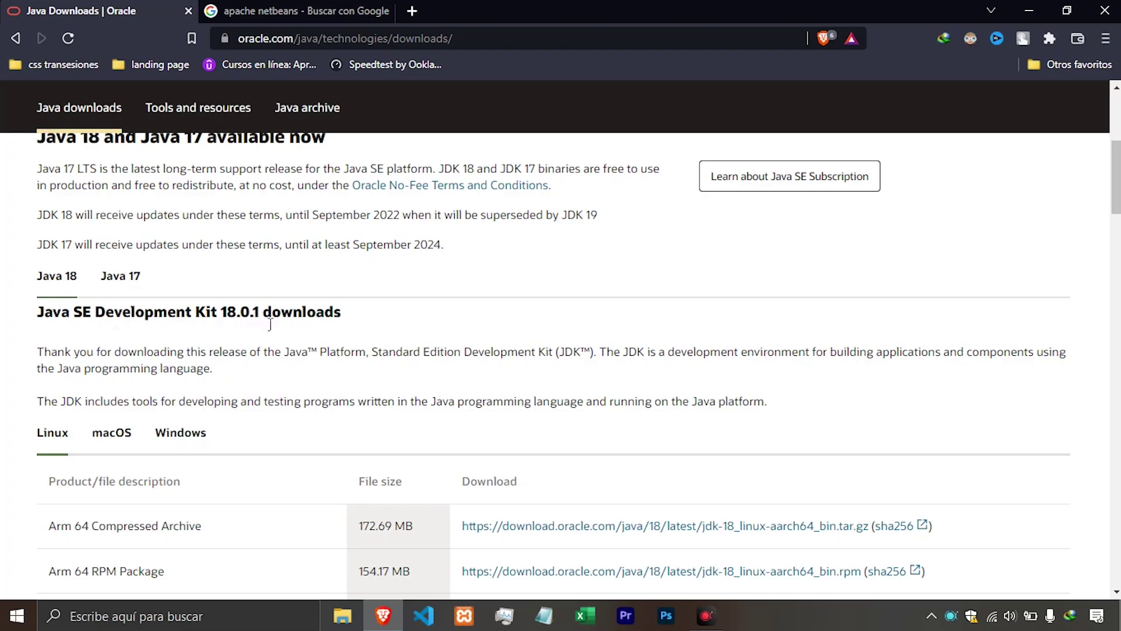
{"action": "left_click", "coordinate": [184, 443]}
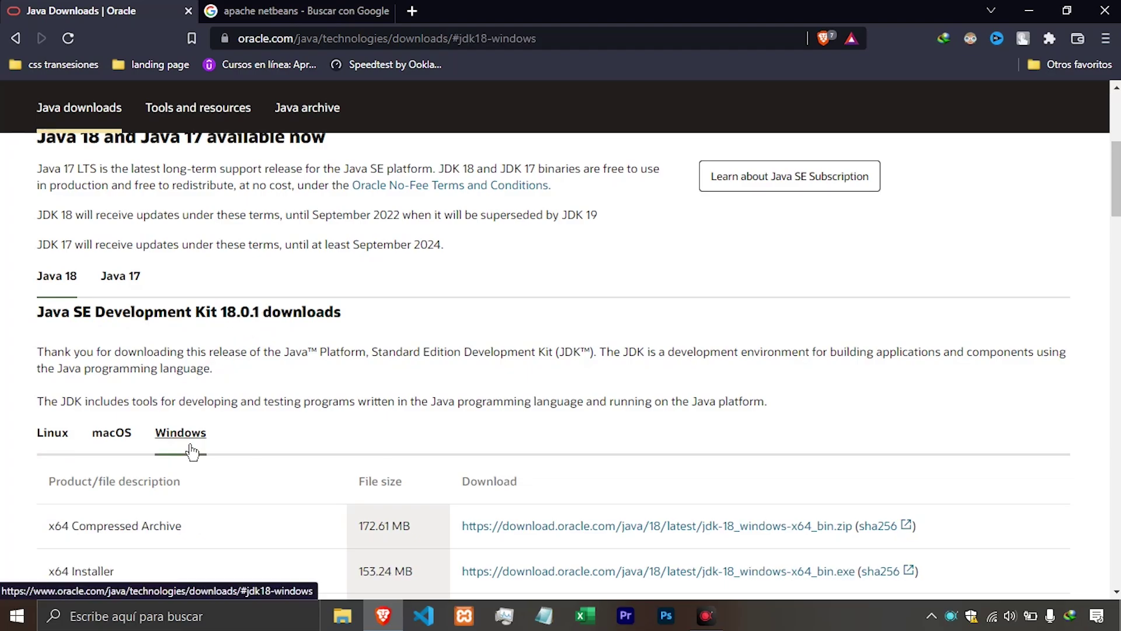
{"action": "scroll", "coordinate": [325, 387], "scroll_direction": "down", "scroll_amount": 4}
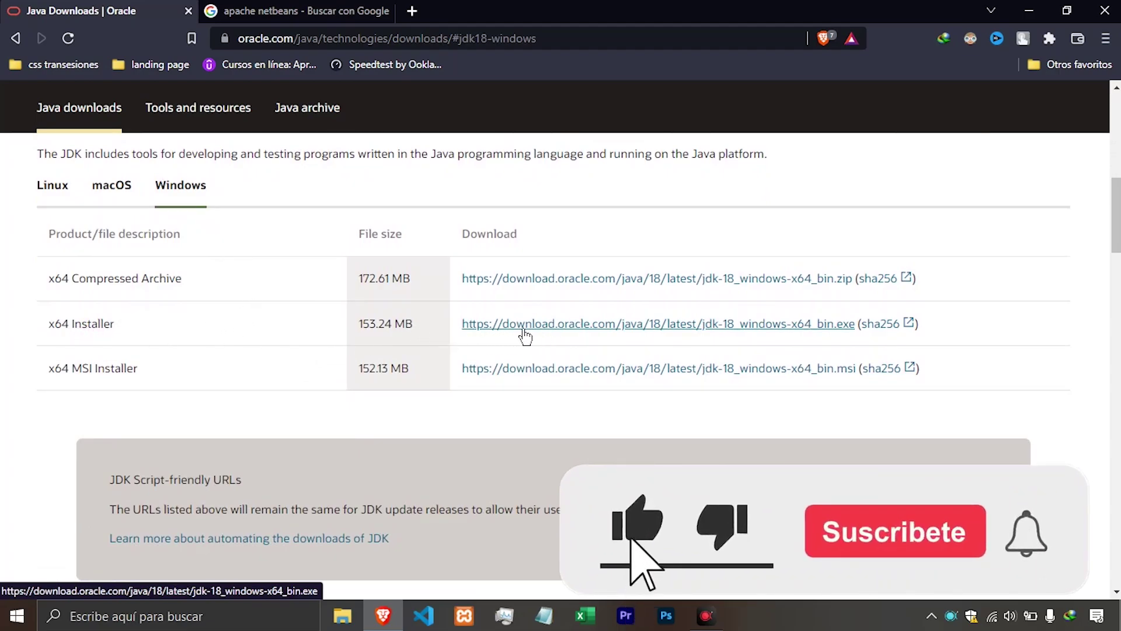
- Try to download the x64 Installer jdk-18_windows-x64_bin.exe, and cancel the duplicate download
{"action": "left_click", "coordinate": [544, 334]}
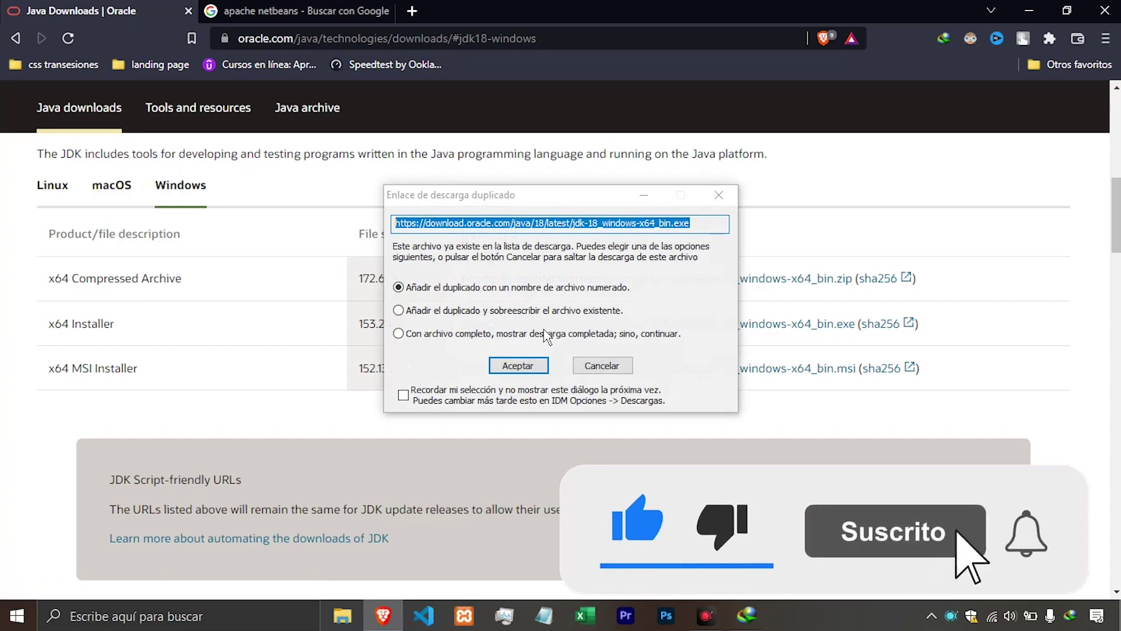
{"action": "left_click_drag", "start_coordinate": [549, 202], "coordinate": [406, 191]}
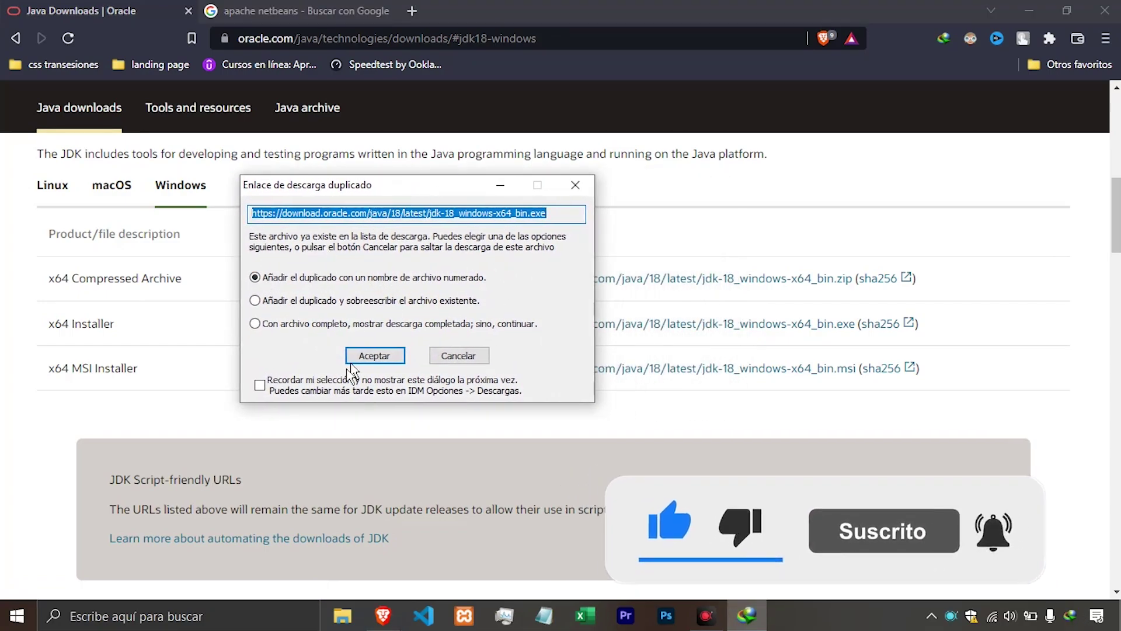
{"action": "left_click", "coordinate": [464, 356]}
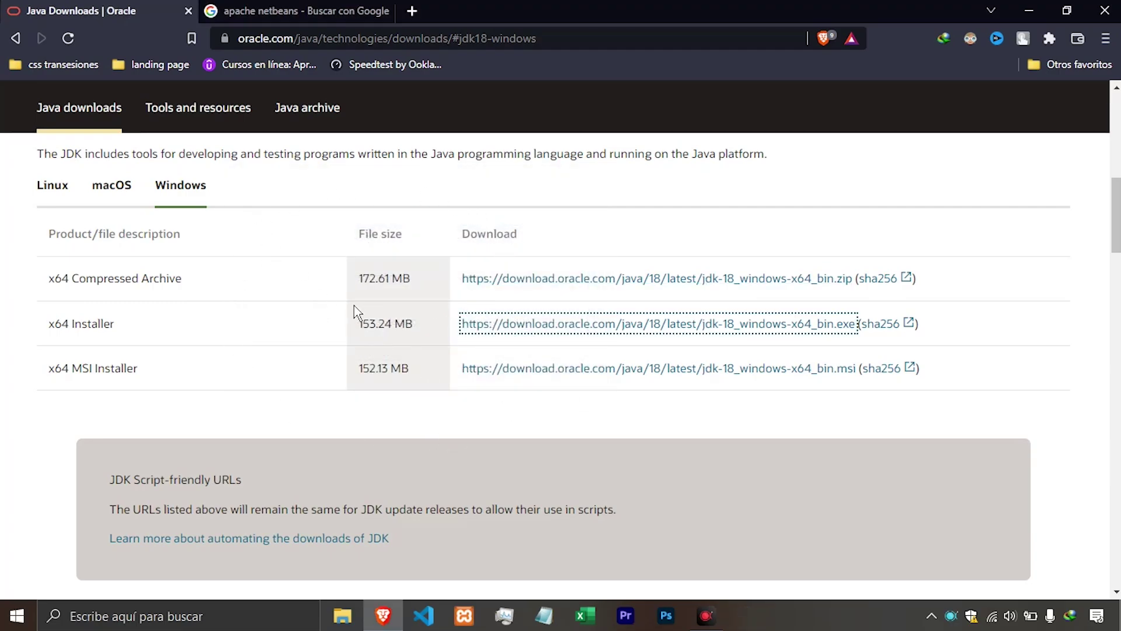
- Search Google for "apache netbeans" on the other open page and open the Welcome to Apache NetBeans result
{"action": "left_click", "coordinate": [266, 13]}
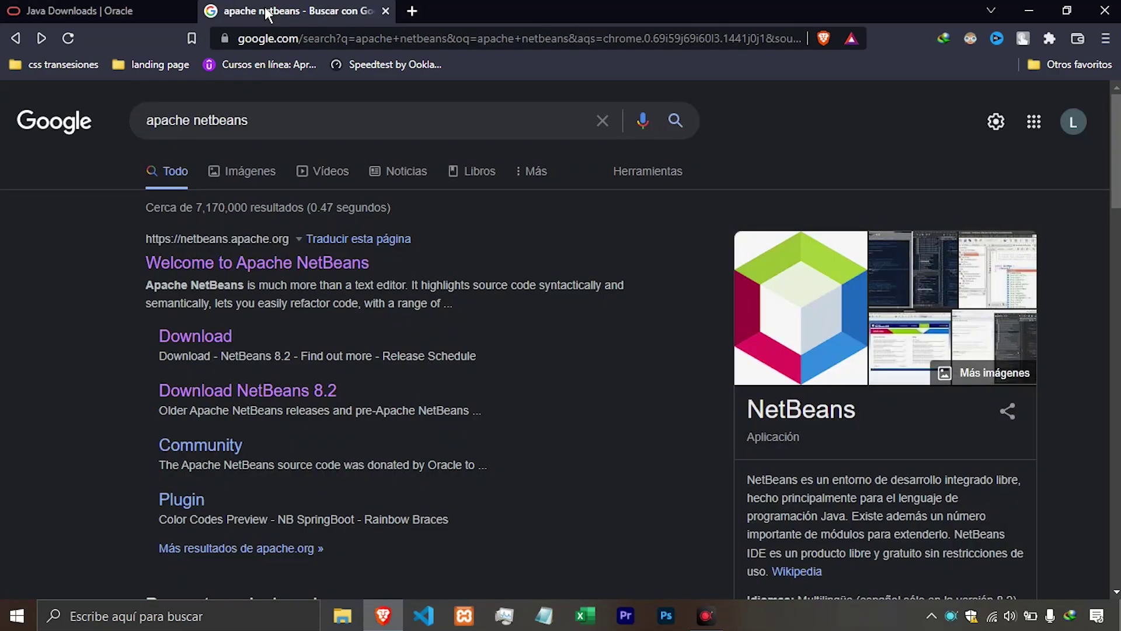
{"action": "left_click", "coordinate": [268, 121]}
{"action": "key", "text": "Return"}
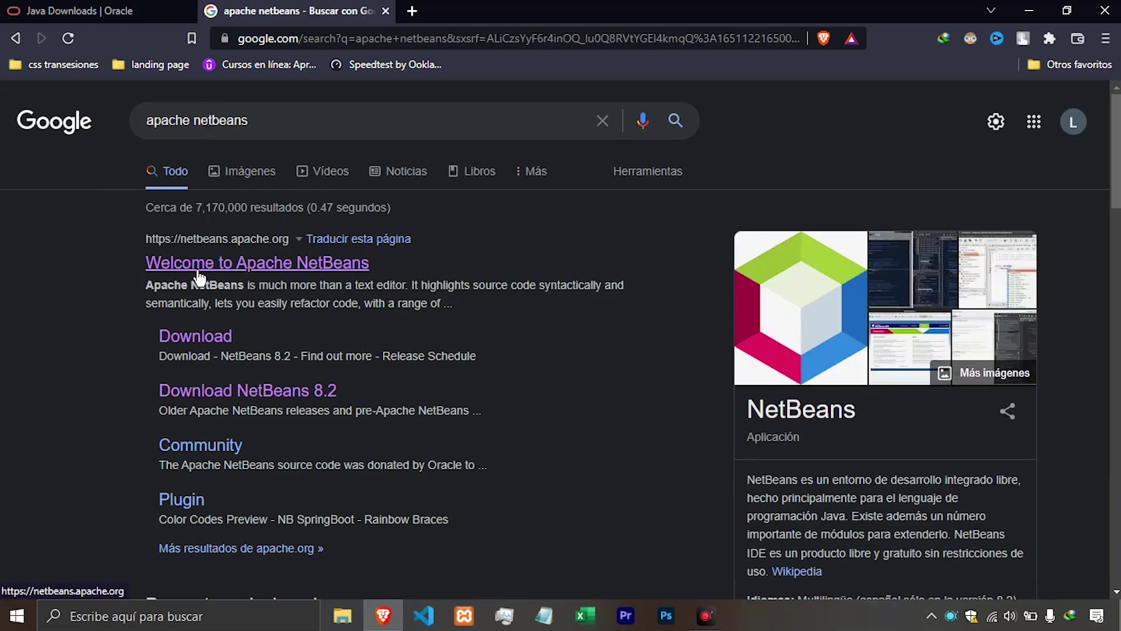
{"action": "left_click", "coordinate": [245, 274]}
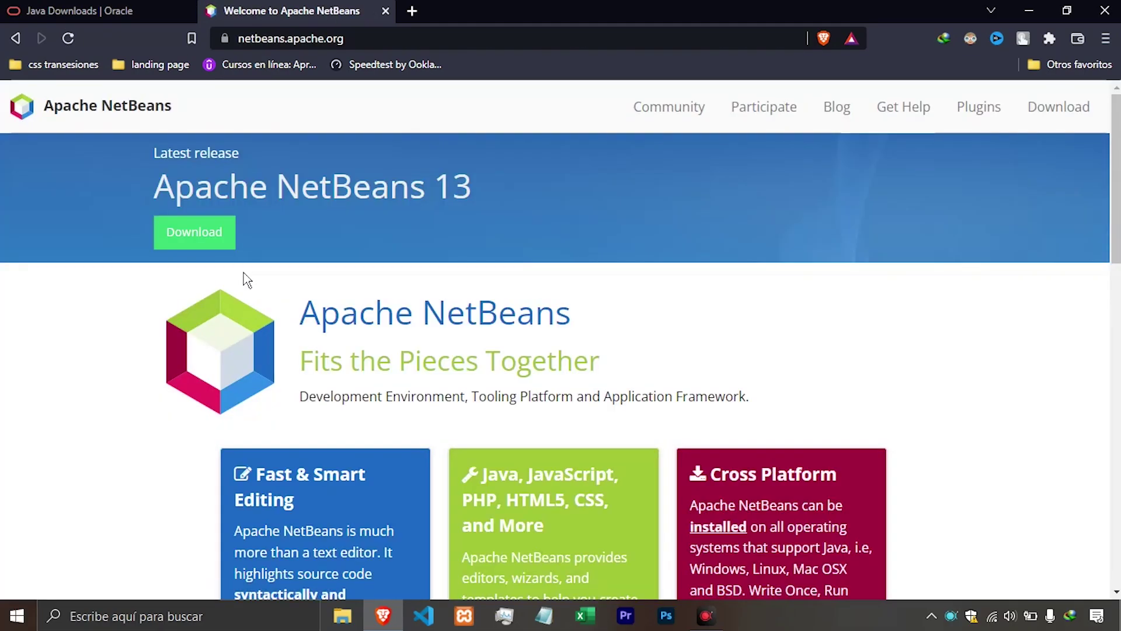
- Open the Apache NetBeans 12.6 download page from the site's older releases archive
{"action": "left_click", "coordinate": [1072, 115]}
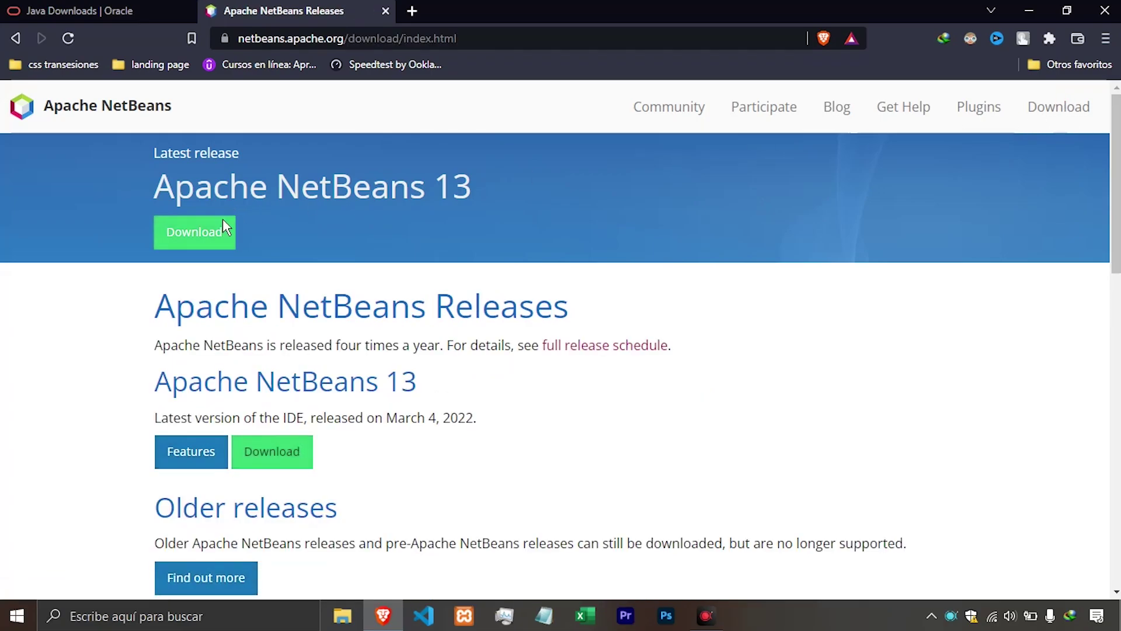
{"action": "scroll", "coordinate": [99, 252], "scroll_direction": "down", "scroll_amount": 3}
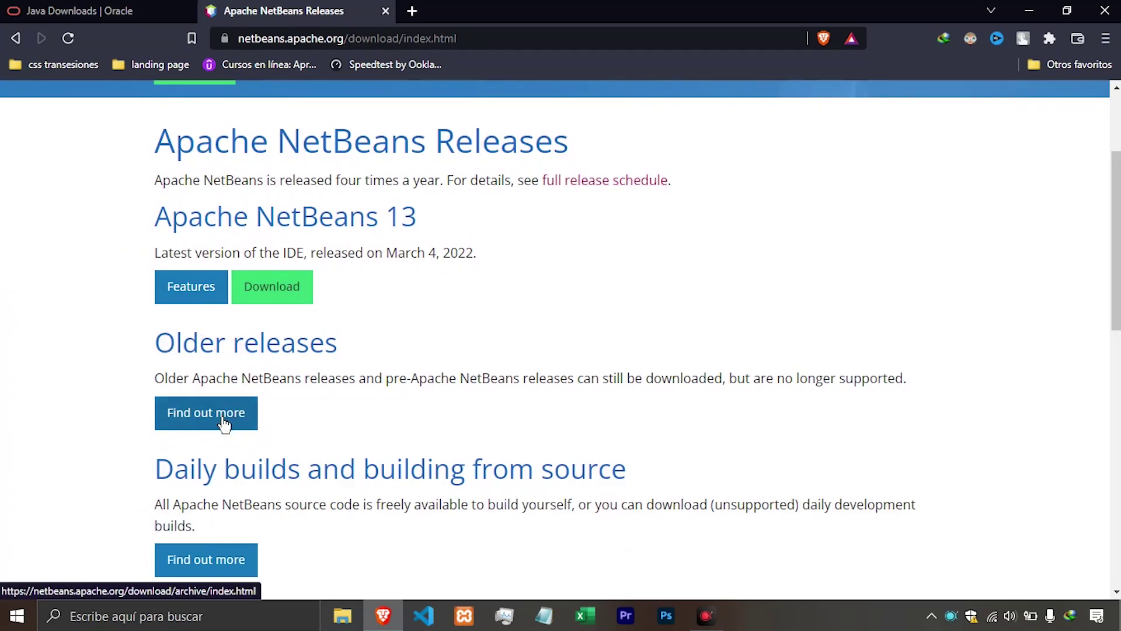
{"action": "left_click", "coordinate": [224, 424]}
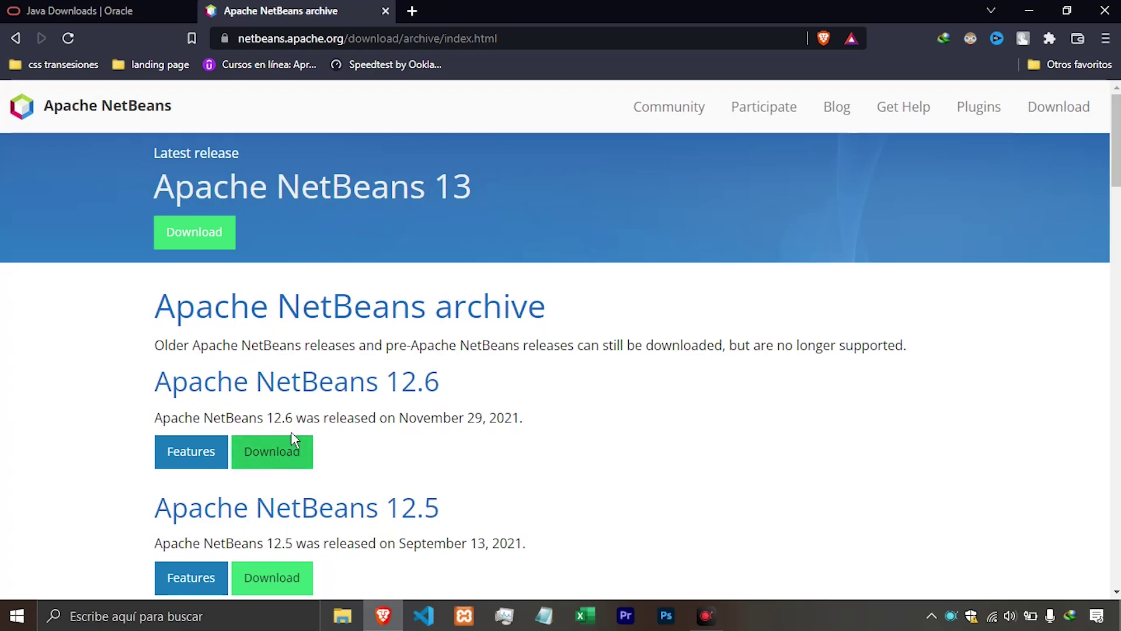
{"action": "left_click", "coordinate": [275, 465]}
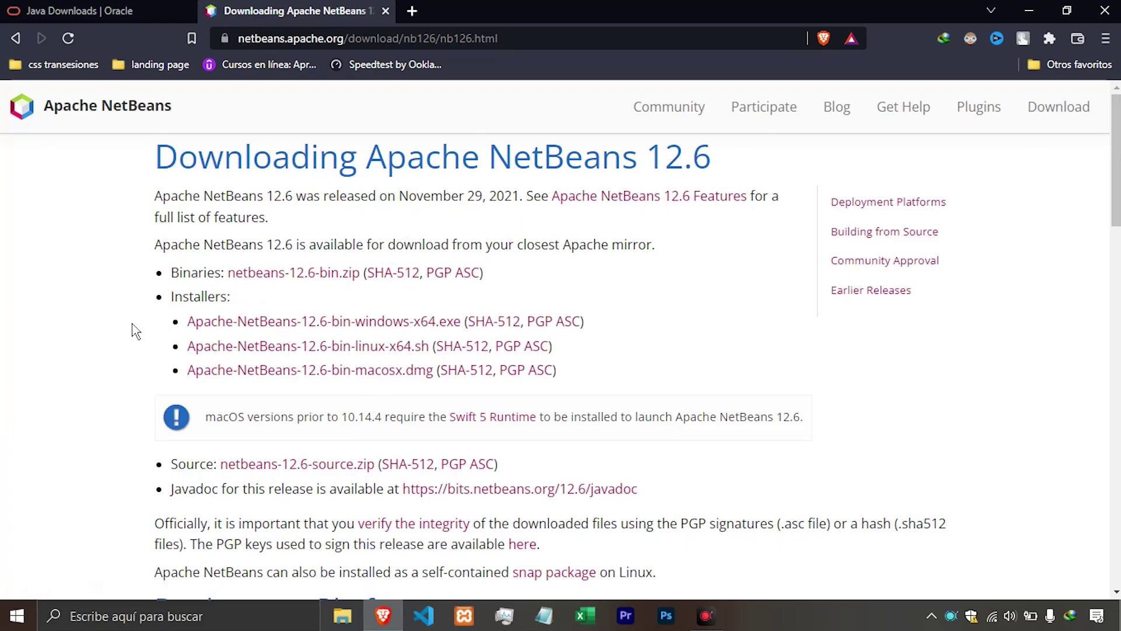
- Try to download the installer Apache-NetBeans-12.6-bin-windows-x64.exe, and cancel the duplicate download
{"action": "scroll", "coordinate": [135, 331], "scroll_direction": "down", "scroll_amount": 3}
{"action": "scroll", "coordinate": [135, 331], "scroll_direction": "down", "scroll_amount": 6}
{"action": "scroll", "coordinate": [136, 331], "scroll_direction": "up", "scroll_amount": 7}
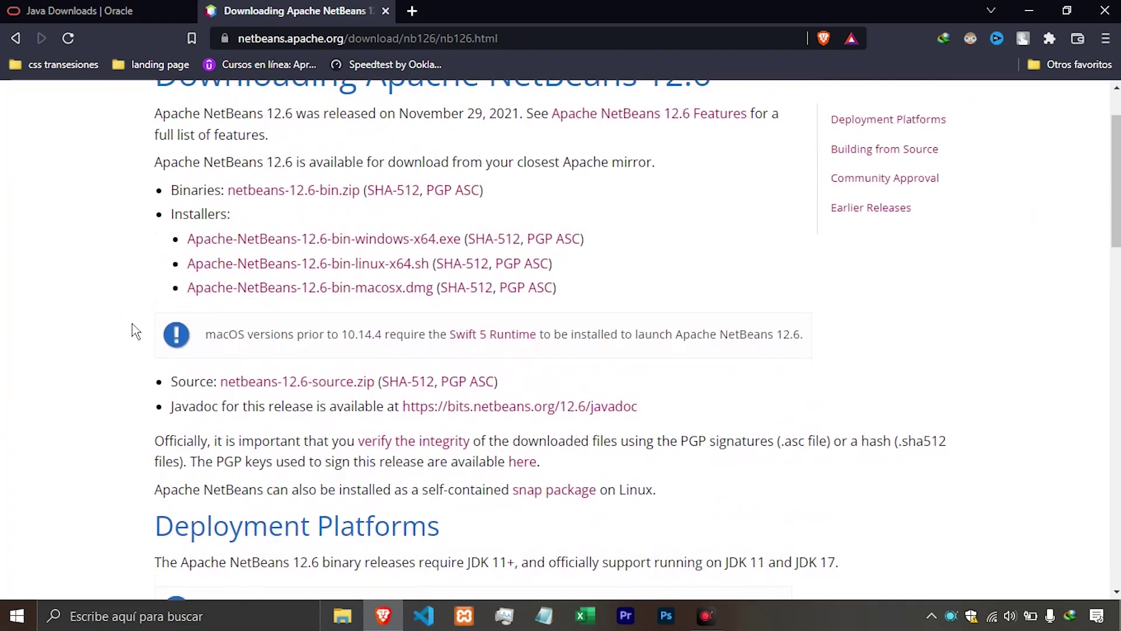
{"action": "scroll", "coordinate": [134, 330], "scroll_direction": "up", "scroll_amount": 2}
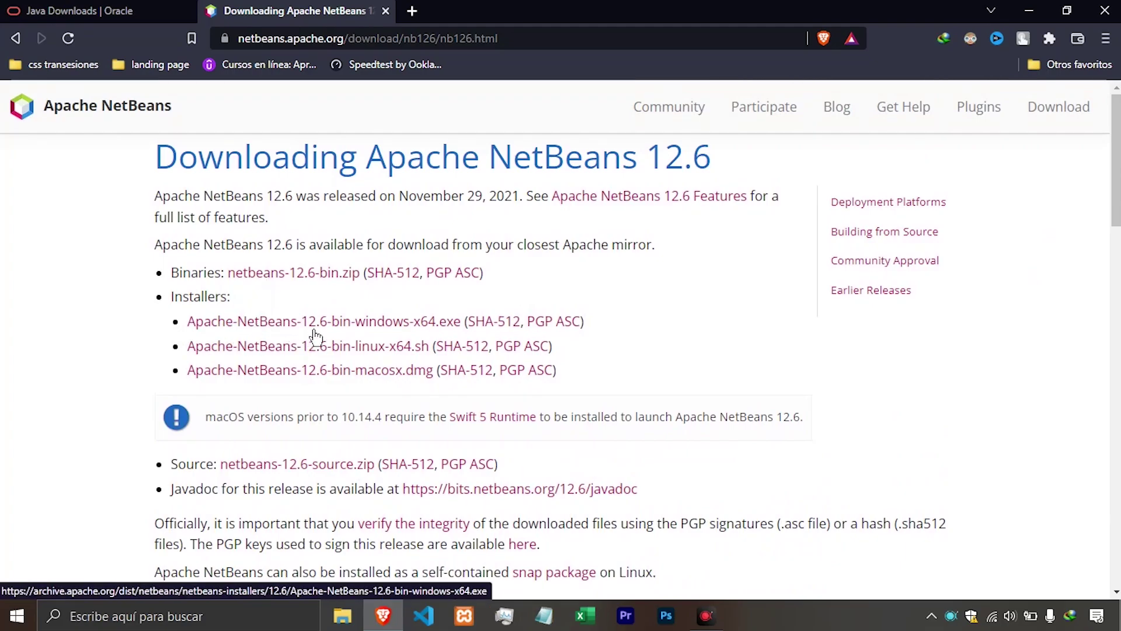
{"action": "left_click", "coordinate": [381, 333]}
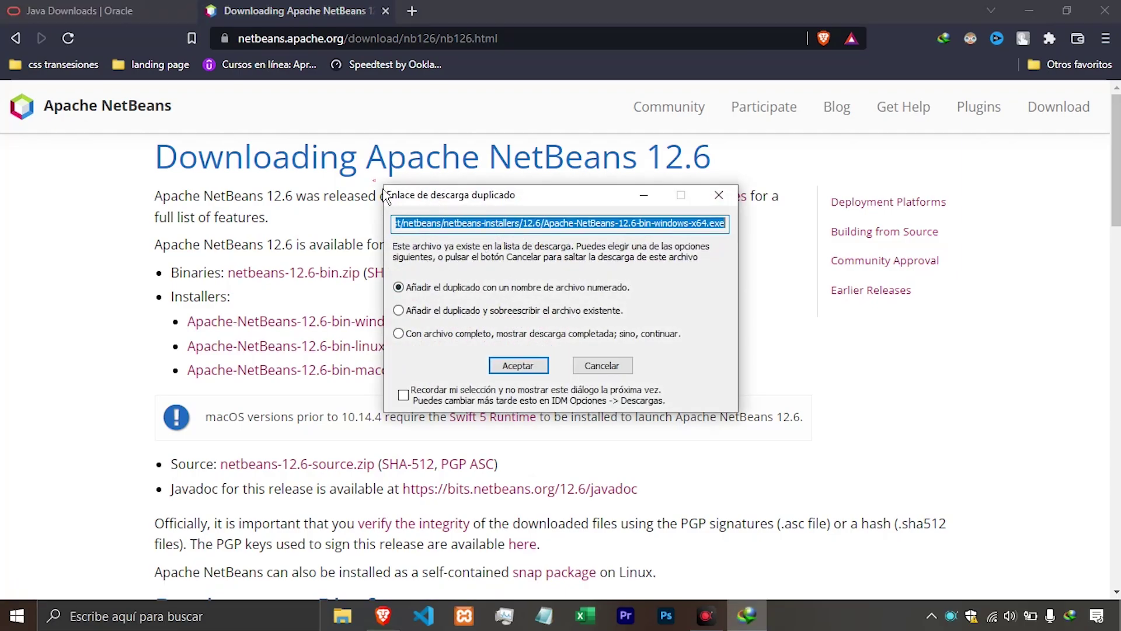
{"action": "left_click", "coordinate": [601, 367]}
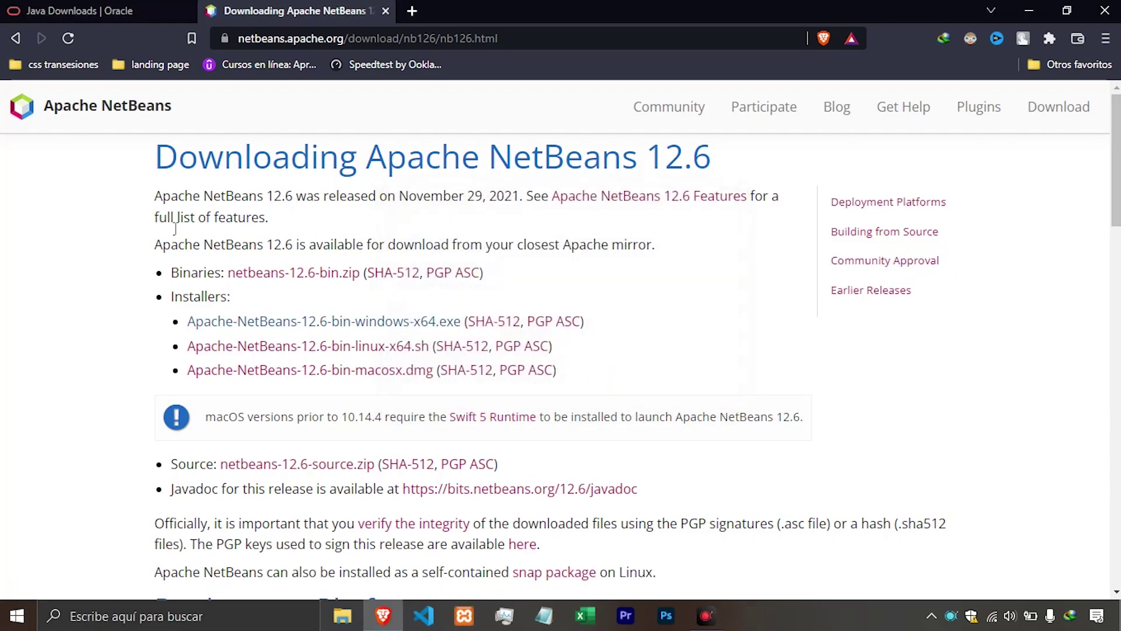
{"action": "left_click", "coordinate": [117, 11]}
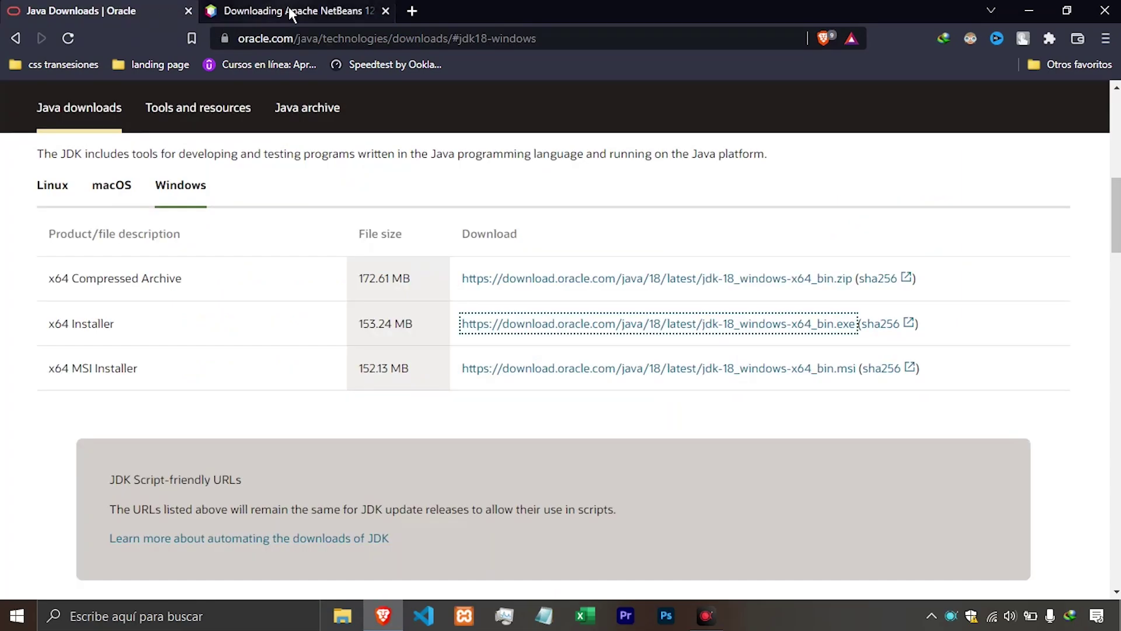
{"action": "left_click", "coordinate": [289, 11]}
{"action": "left_click", "coordinate": [117, 10]}
{"action": "left_click", "coordinate": [279, 11]}
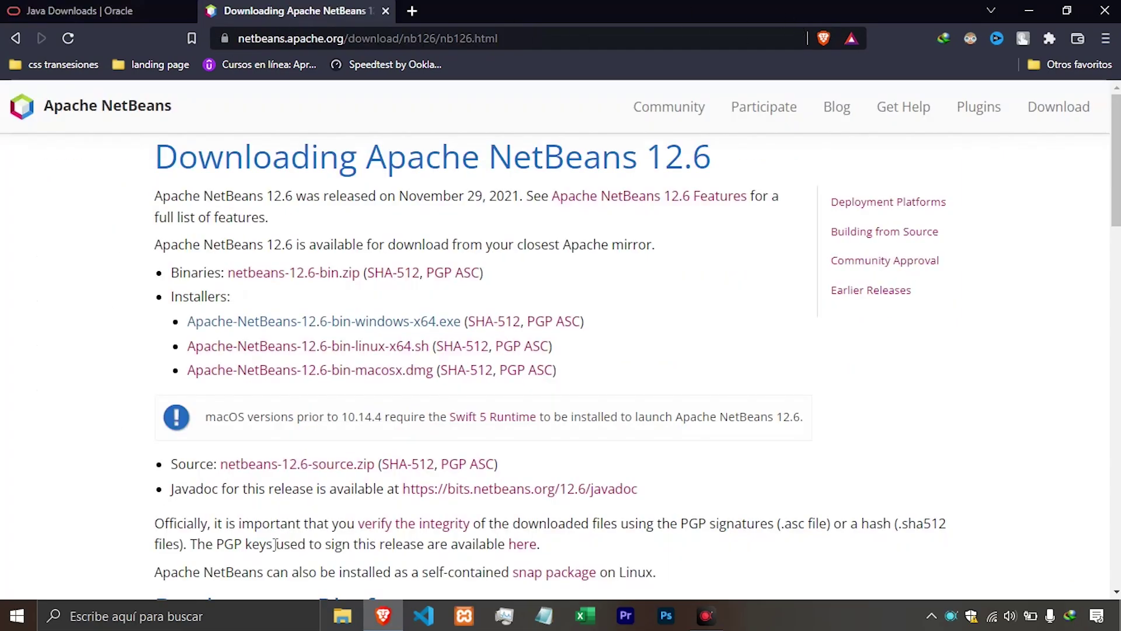
- Minimize the browser and place the JDK 18 installer icon below the Apache NetBeans installer on the desktop
{"action": "left_click", "coordinate": [1030, 11]}
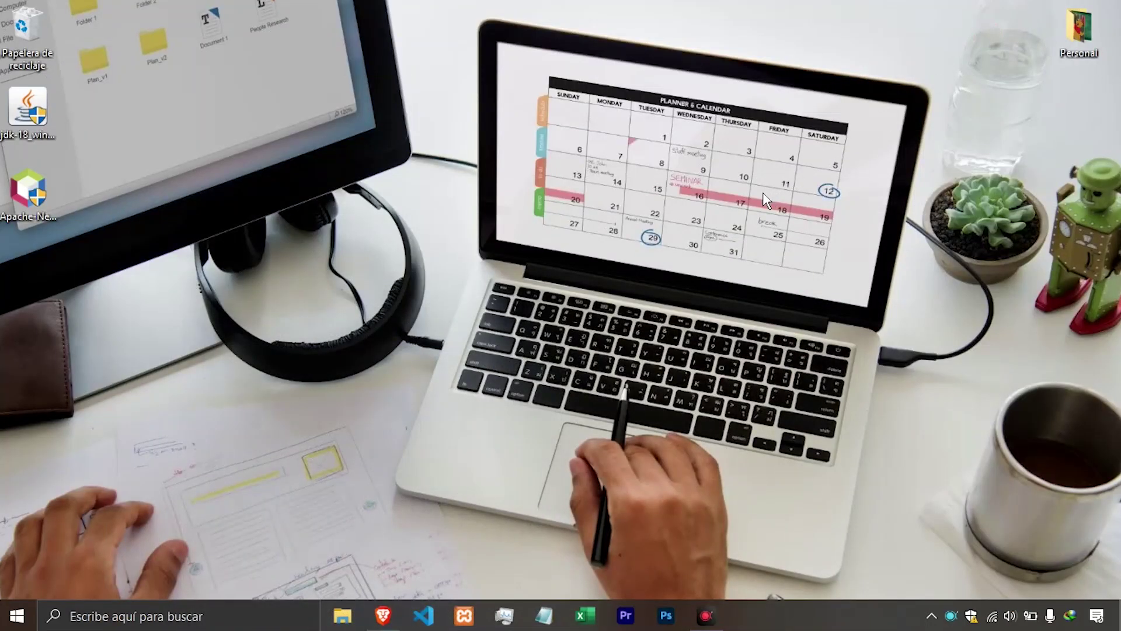
{"action": "left_click_drag", "start_coordinate": [125, 253], "coordinate": [213, 111]}
{"action": "left_click", "coordinate": [213, 189]}
{"action": "left_click_drag", "start_coordinate": [213, 189], "coordinate": [31, 137]}
{"action": "left_click", "coordinate": [226, 134]}
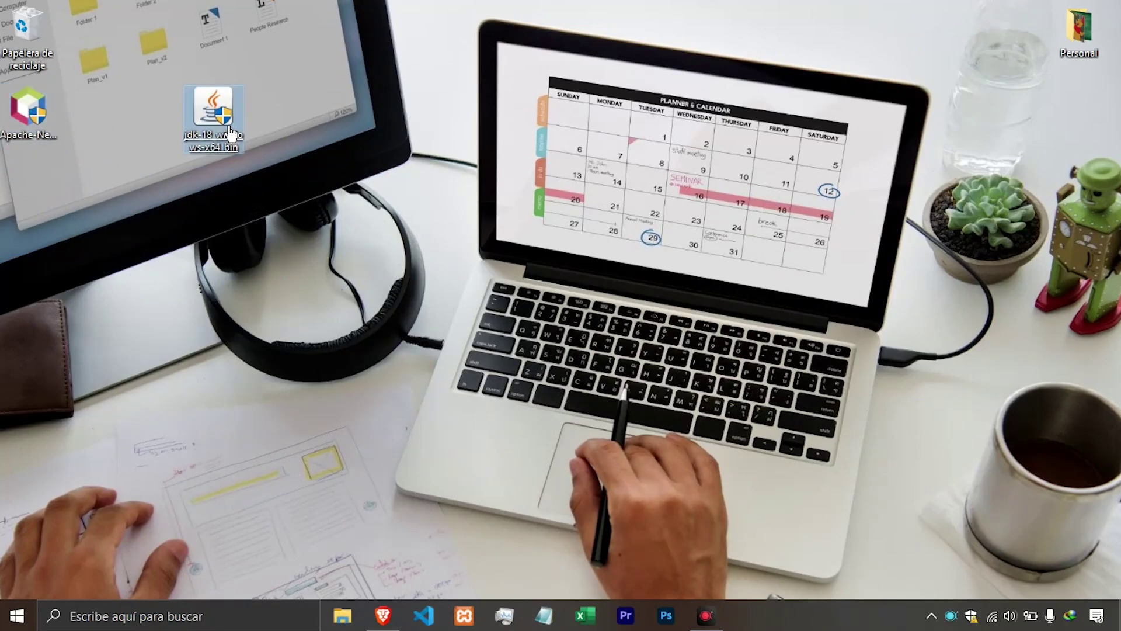
{"action": "left_click_drag", "start_coordinate": [226, 133], "coordinate": [33, 201]}
- Run the jdk-18_windows-x64_bin installer as administrator and close the browser window
{"action": "double_click", "coordinate": [34, 201]}
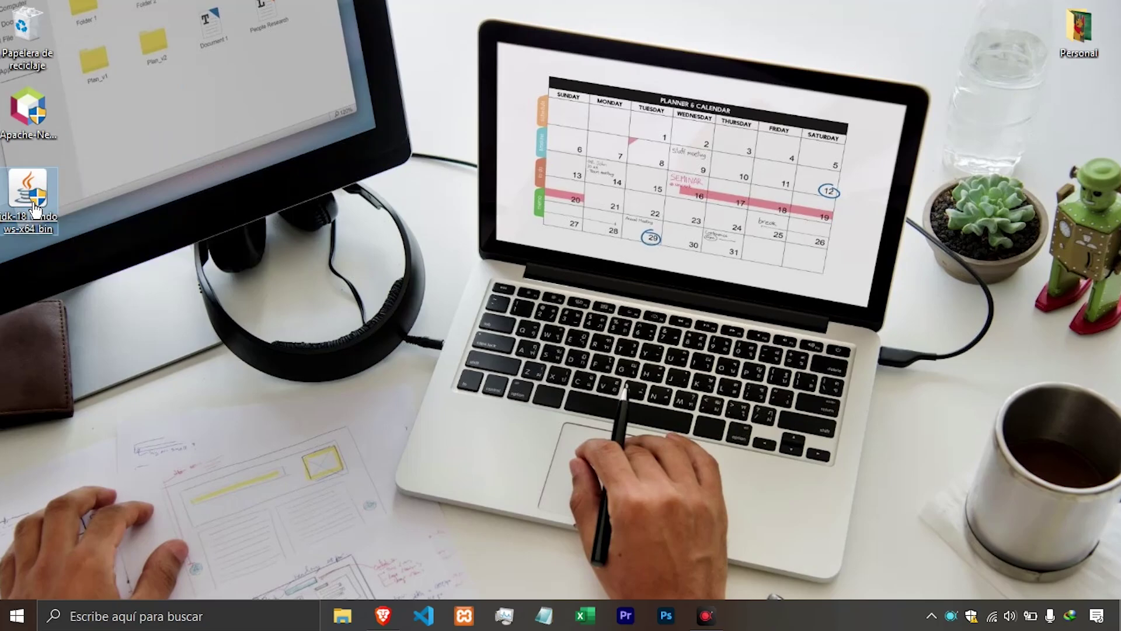
{"action": "right_click", "coordinate": [28, 175]}
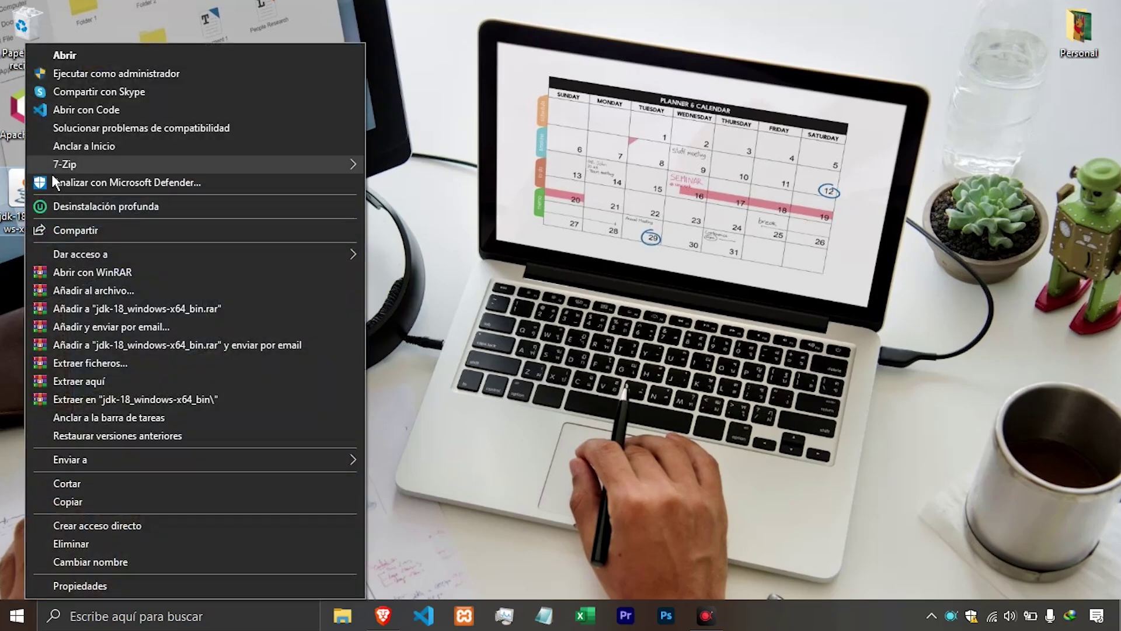
{"action": "left_click", "coordinate": [87, 80]}
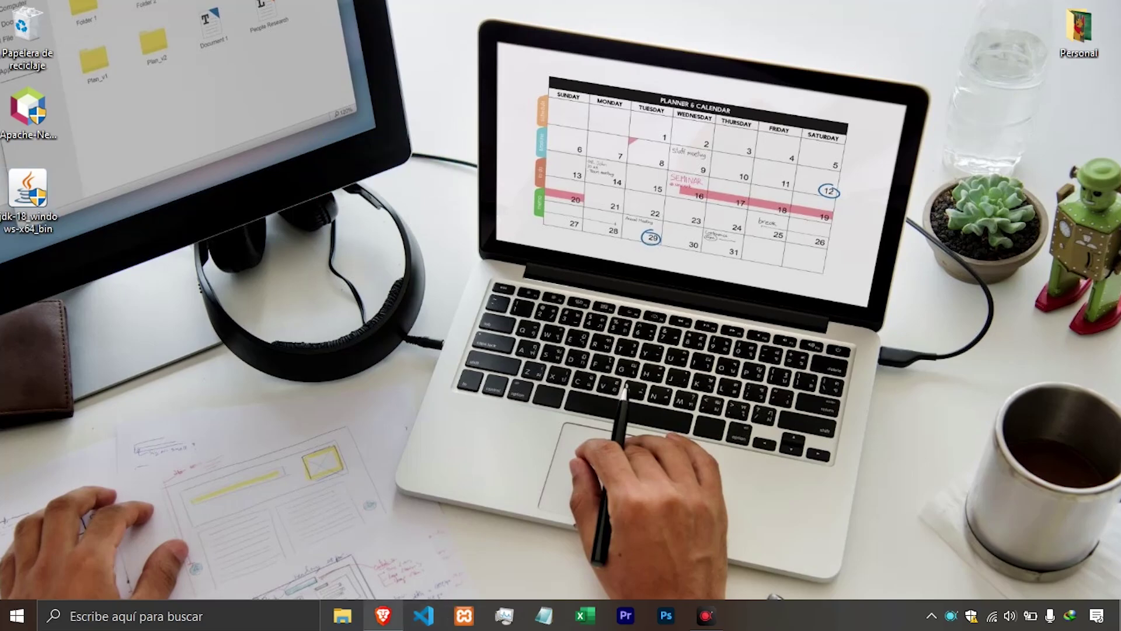
{"action": "mouse_move", "coordinate": [383, 616]}
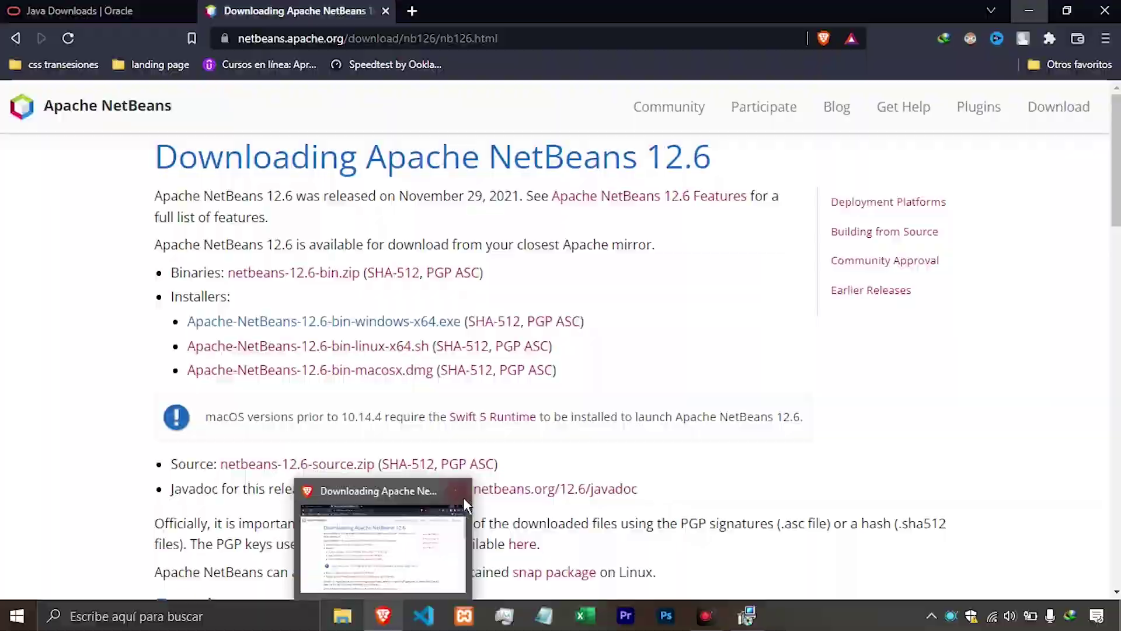
{"action": "left_click", "coordinate": [463, 493]}
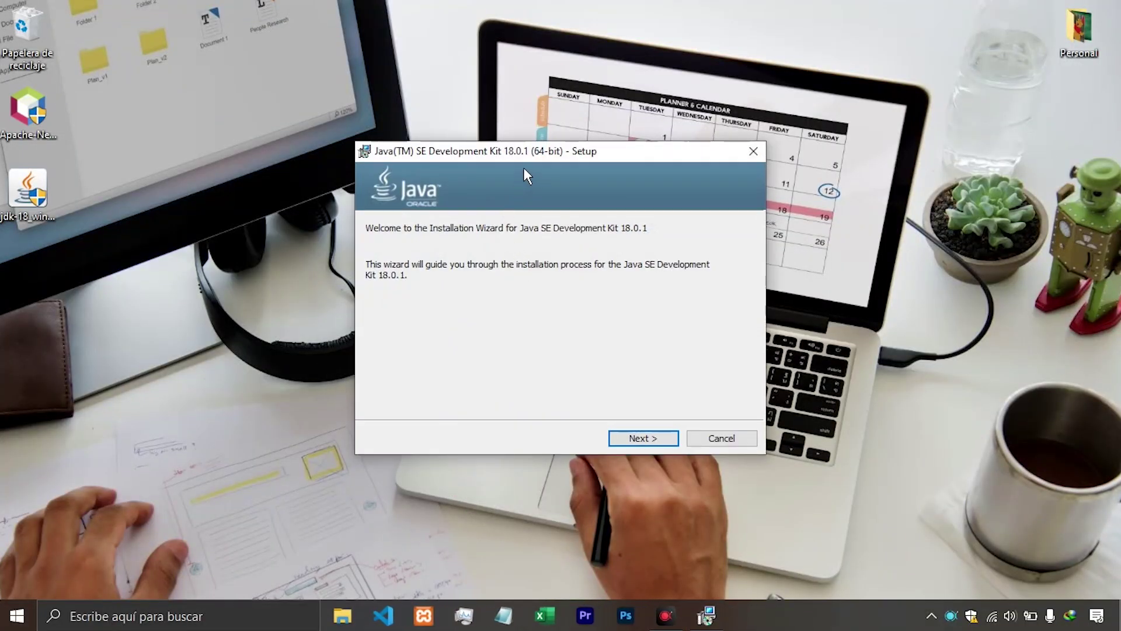
- Install Java SE Development Kit 18.0.1 into C:\Program Files\Java\jdk-18.0.1\ and close the setup wizard
{"action": "left_click_drag", "start_coordinate": [525, 153], "coordinate": [482, 114]}
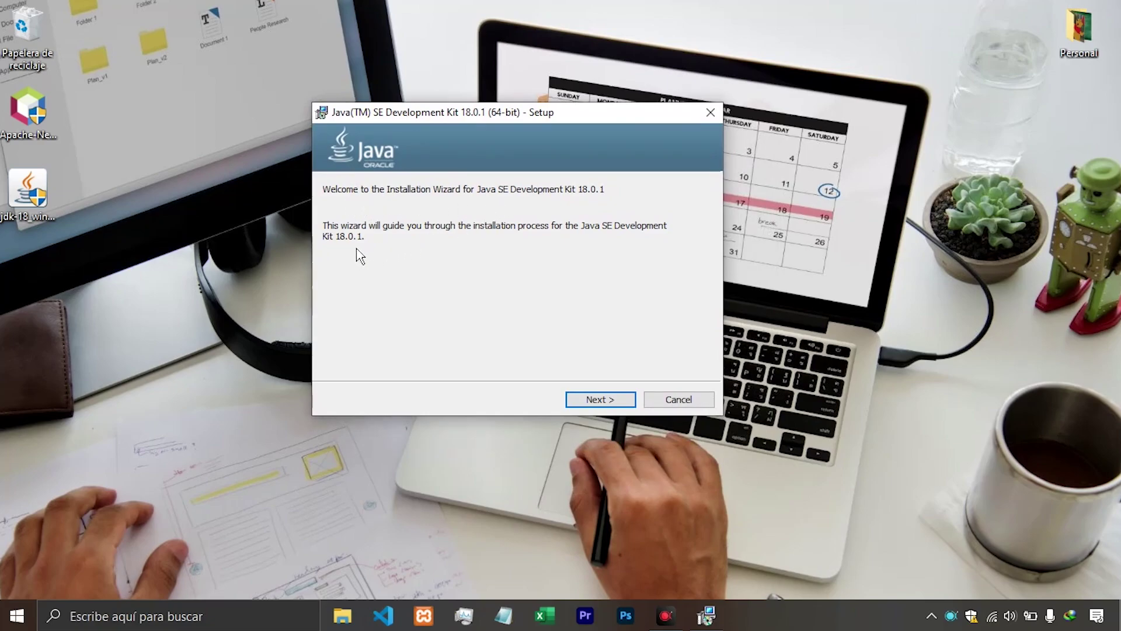
{"action": "left_click", "coordinate": [606, 407]}
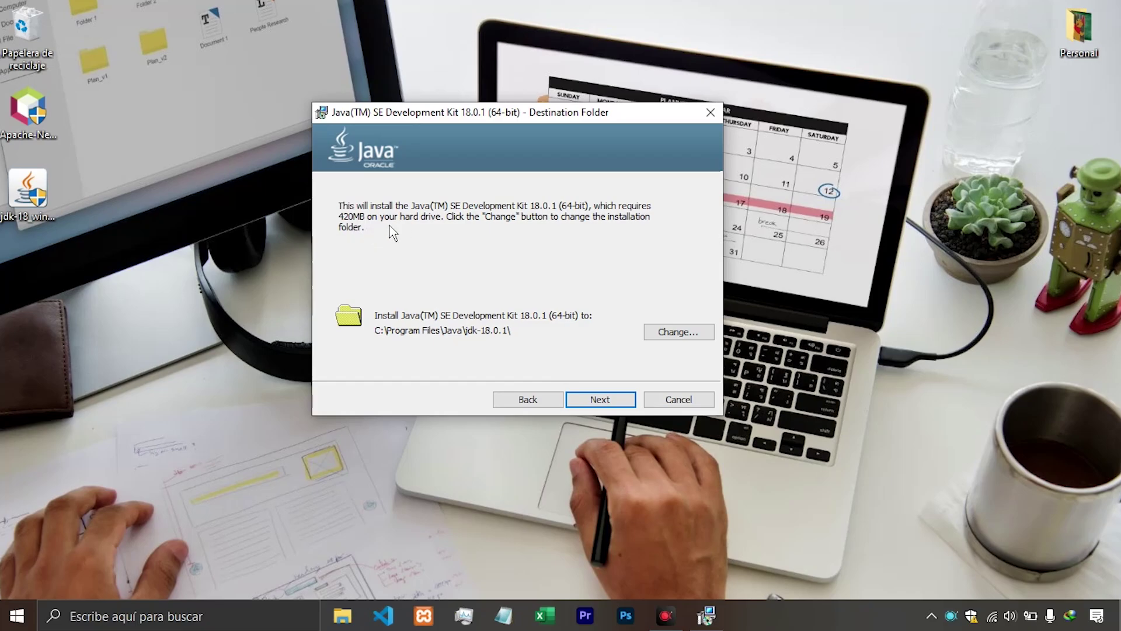
{"action": "left_click", "coordinate": [596, 401]}
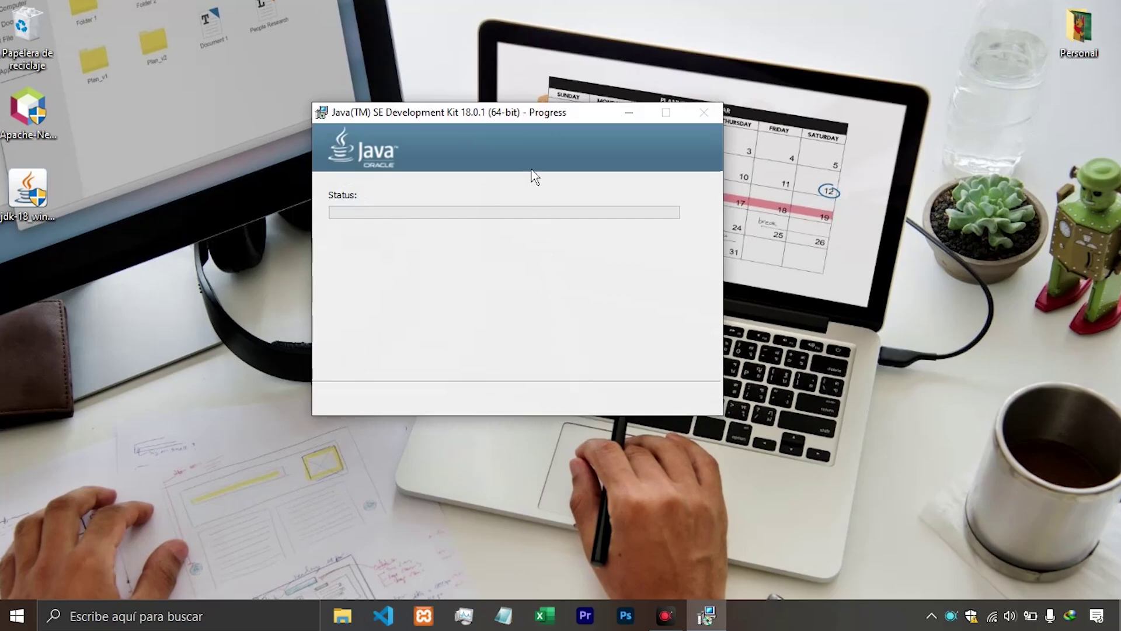
{"action": "left_click_drag", "start_coordinate": [508, 123], "coordinate": [498, 93]}
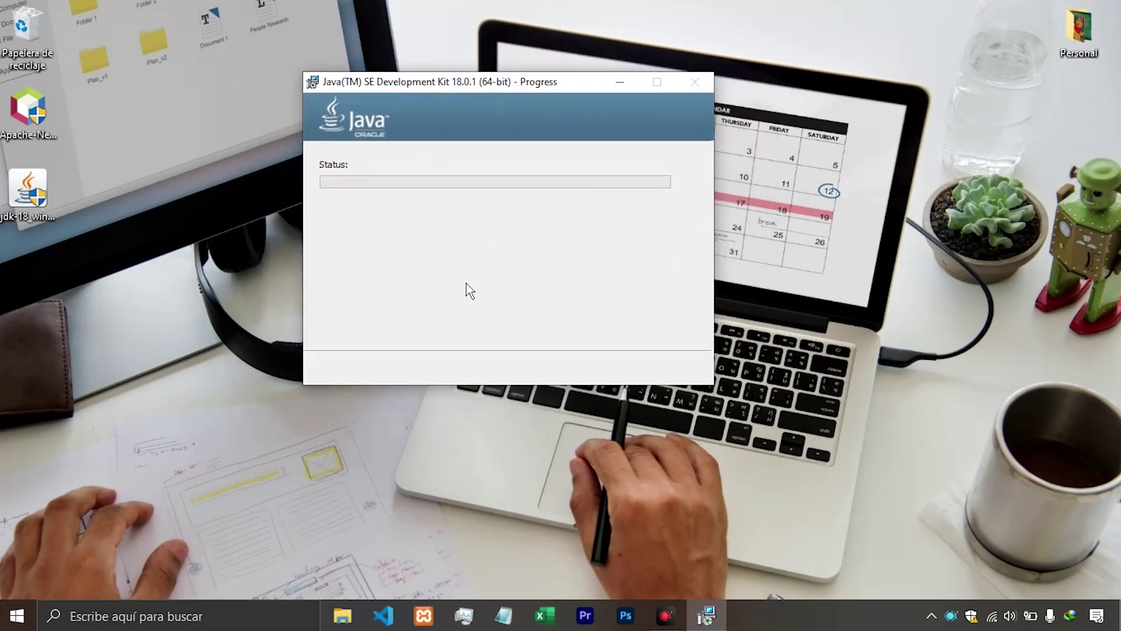
{"action": "left_click_drag", "start_coordinate": [508, 118], "coordinate": [432, 88]}
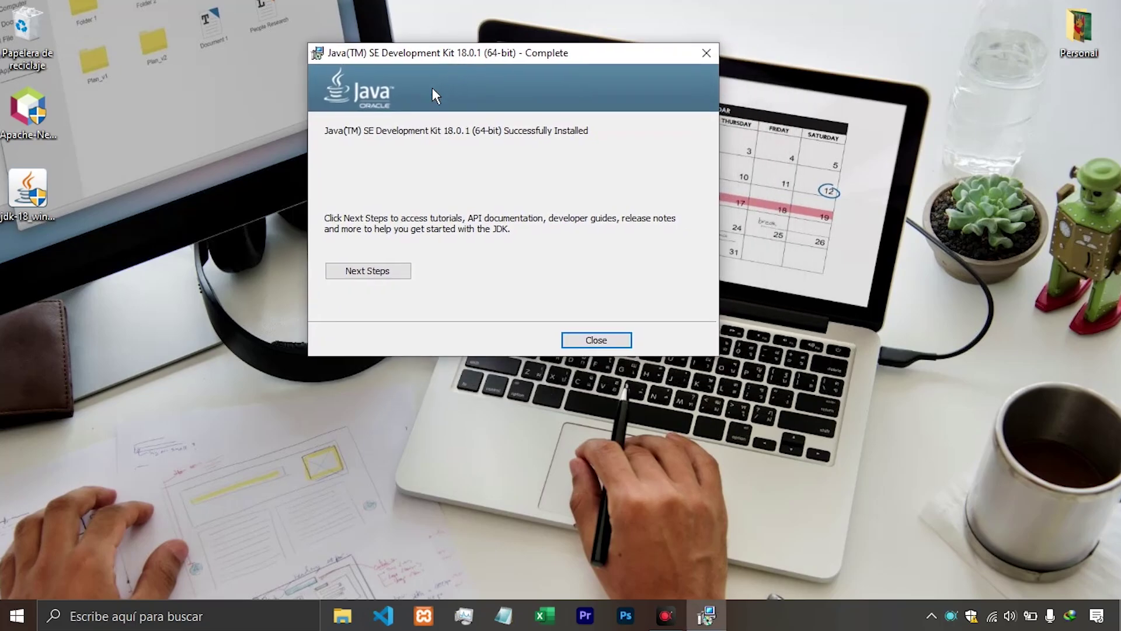
{"action": "left_click", "coordinate": [596, 341]}
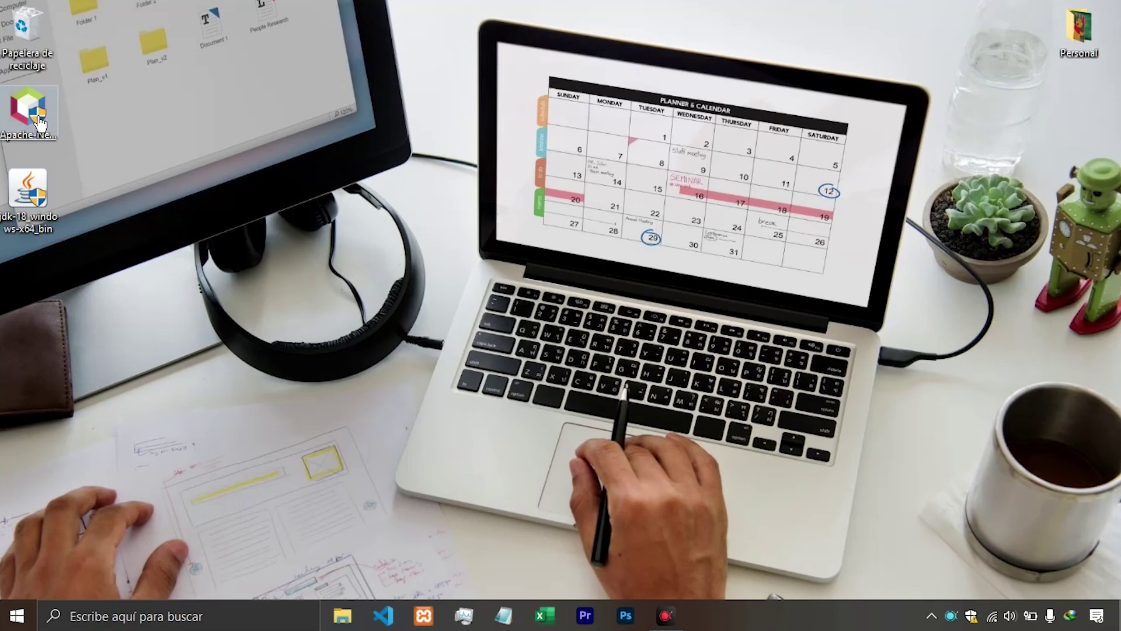
- Move the Apache-NetBeans-12.6-bin-windows-x64 installer one column over on the desktop and run it as administrator
{"action": "left_click_drag", "start_coordinate": [44, 120], "coordinate": [171, 132]}
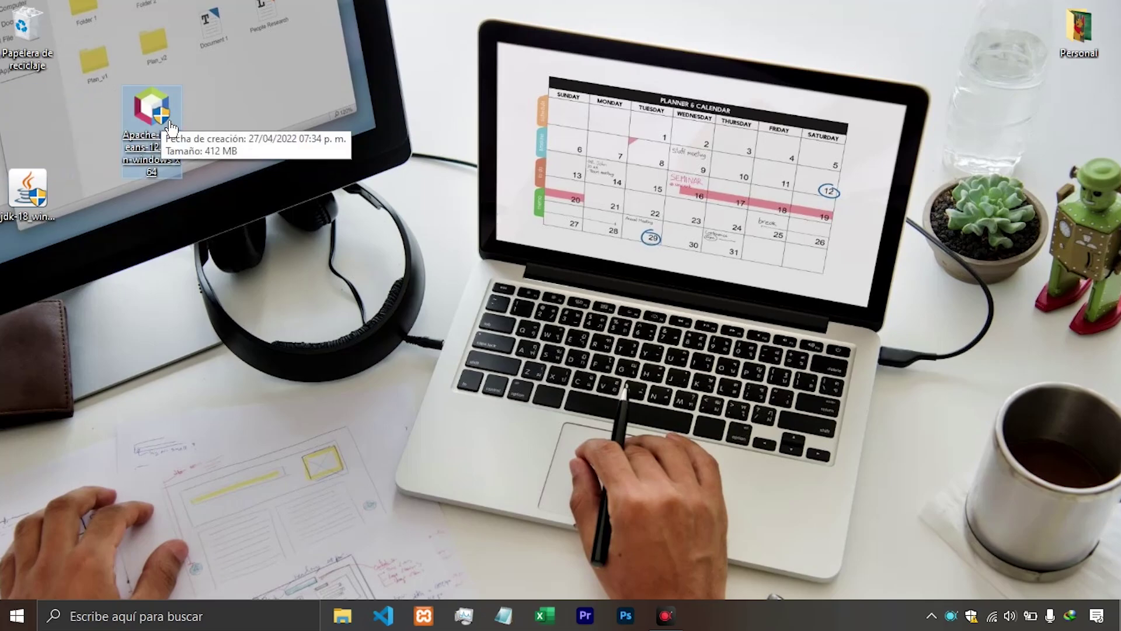
{"action": "right_click", "coordinate": [171, 127]}
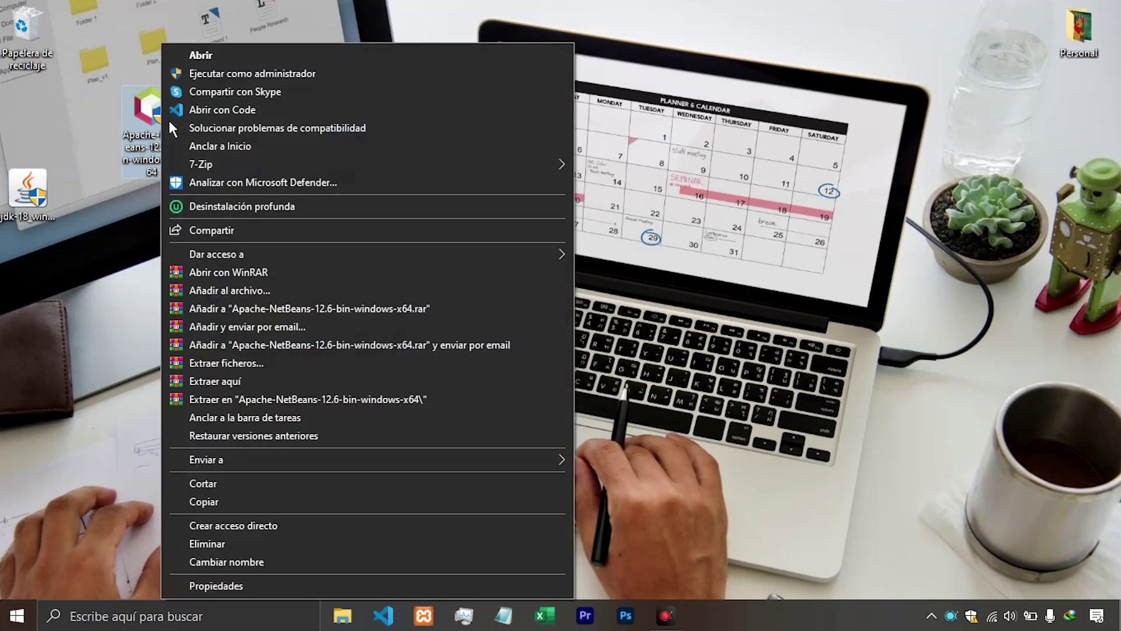
{"action": "left_click", "coordinate": [216, 78]}
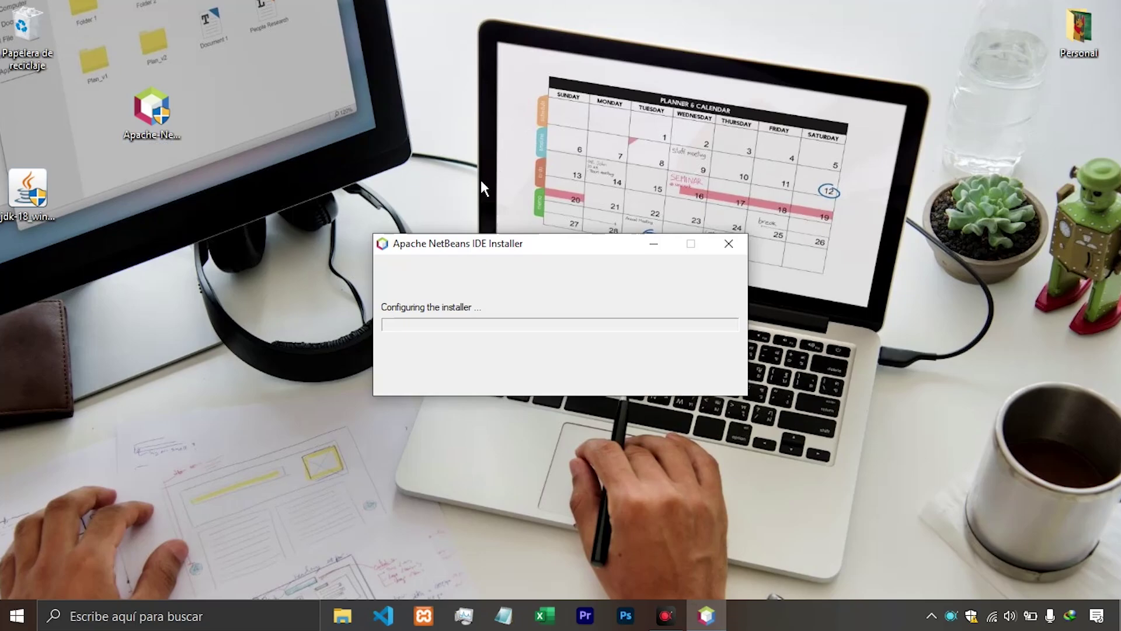
{"action": "left_click_drag", "start_coordinate": [484, 249], "coordinate": [522, 157]}
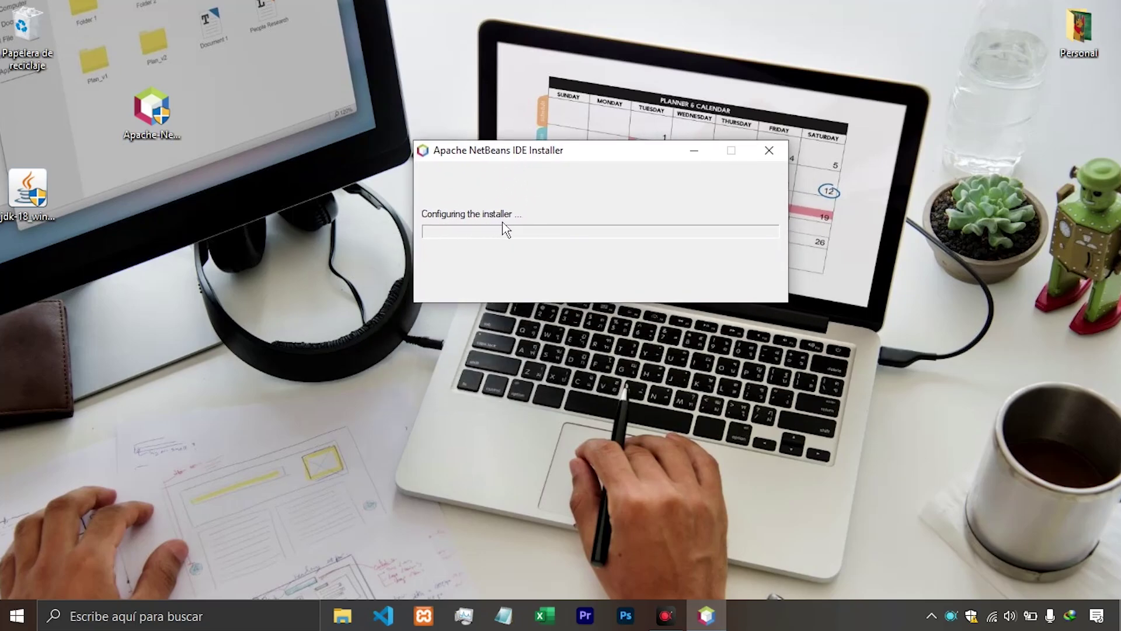
{"action": "left_click_drag", "start_coordinate": [546, 162], "coordinate": [556, 133]}
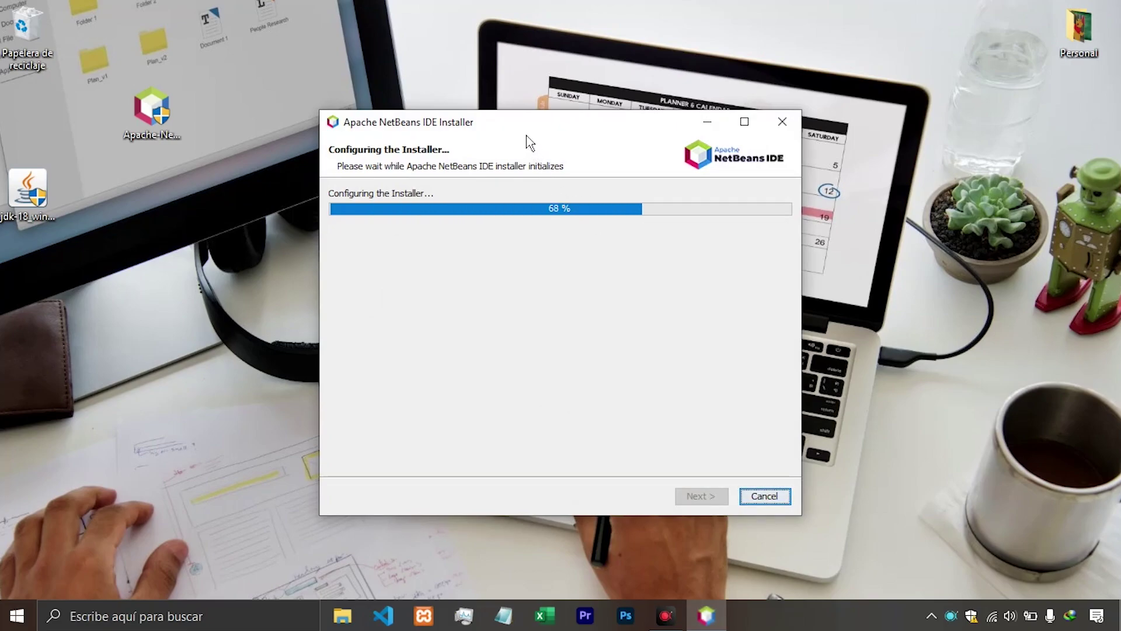
{"action": "left_click_drag", "start_coordinate": [528, 129], "coordinate": [573, 115]}
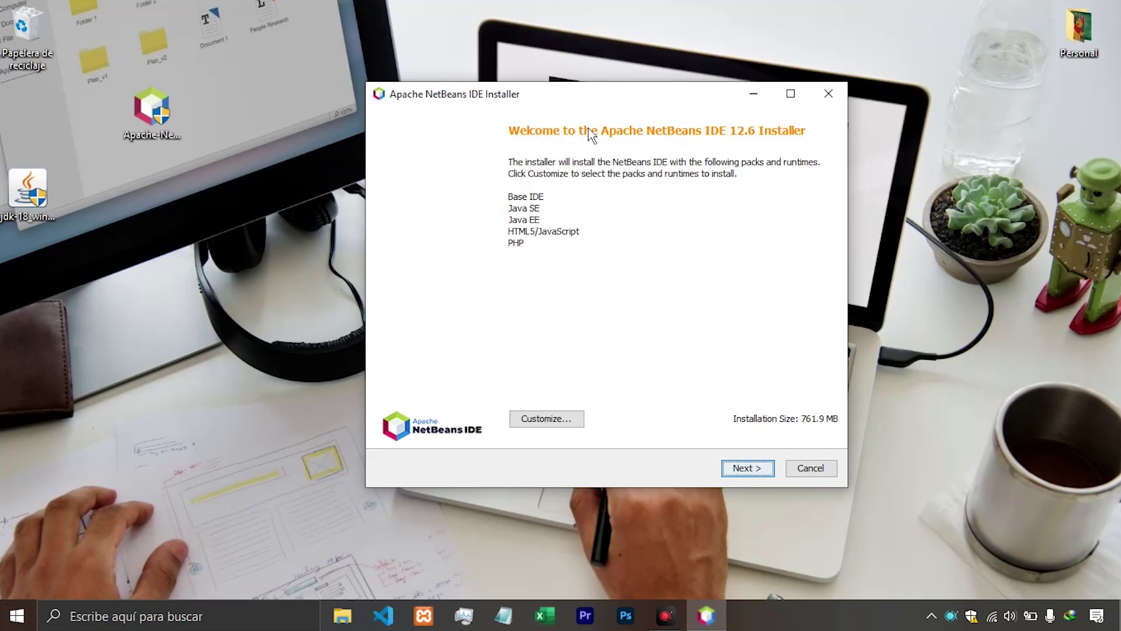
- Accept the license, install Apache NetBeans IDE into C:\Program Files\NetBeans-12.6 using C:\Program Files\Java\jdk-18.0.1 with update checking, and finish the setup
{"action": "left_click", "coordinate": [759, 470]}
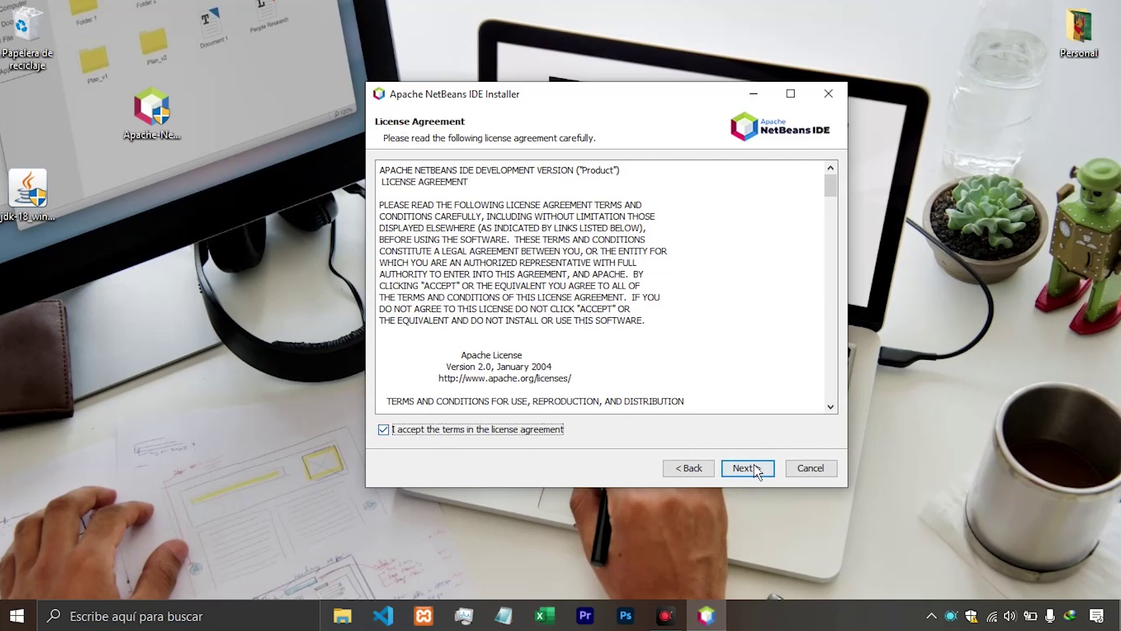
{"action": "left_click", "coordinate": [759, 474]}
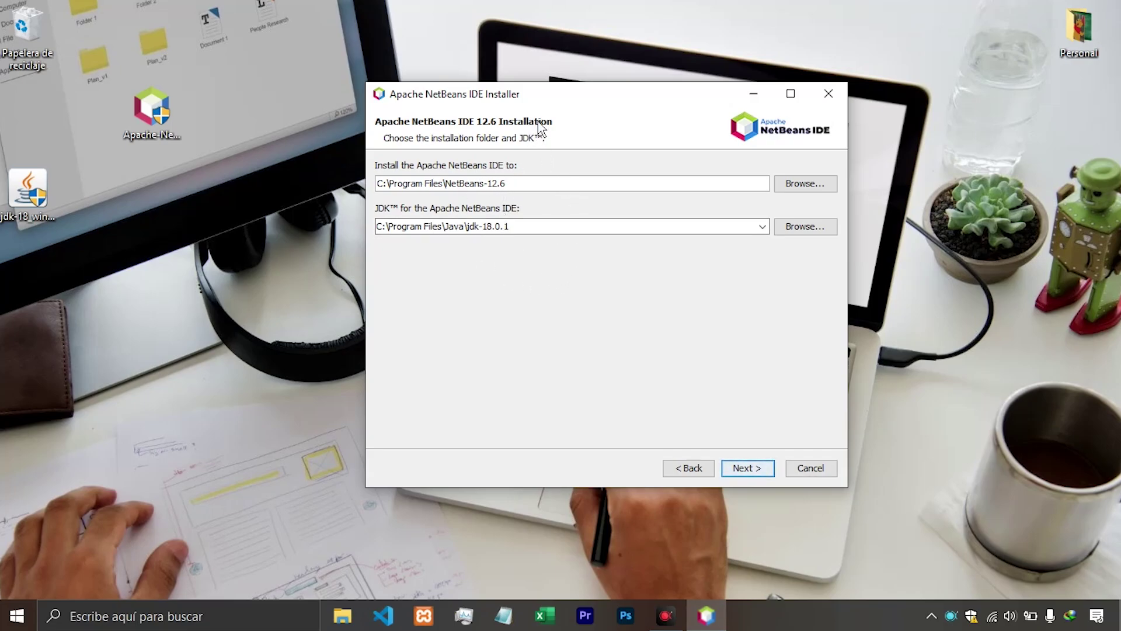
{"action": "left_click", "coordinate": [747, 468]}
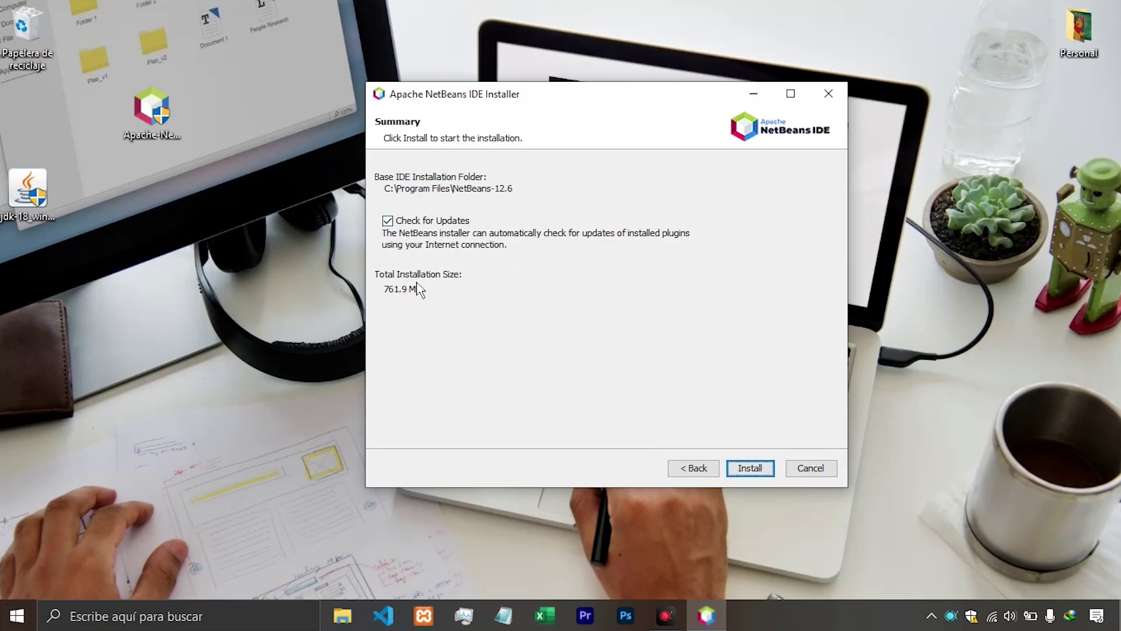
{"action": "left_click", "coordinate": [747, 467]}
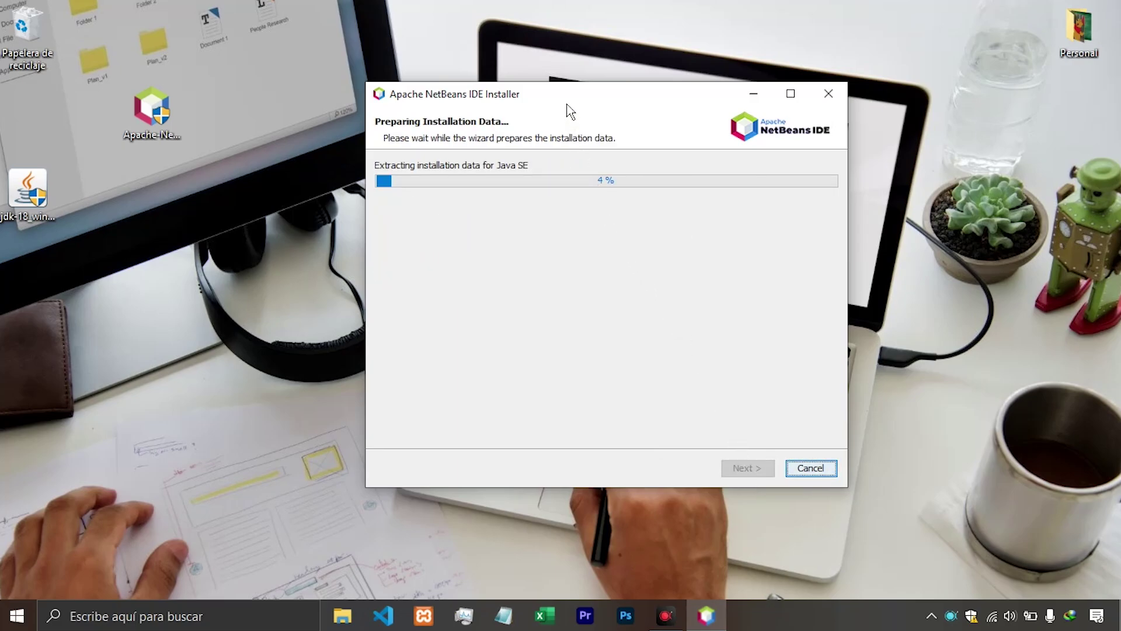
{"action": "left_click_drag", "start_coordinate": [565, 104], "coordinate": [487, 91]}
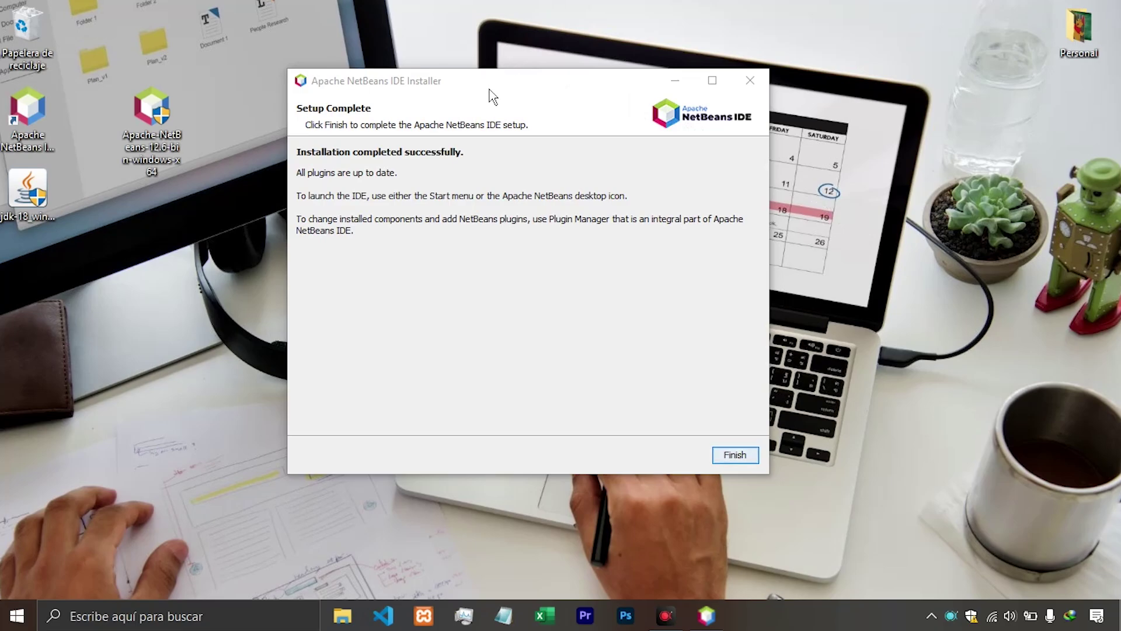
{"action": "left_click_drag", "start_coordinate": [482, 82], "coordinate": [537, 55]}
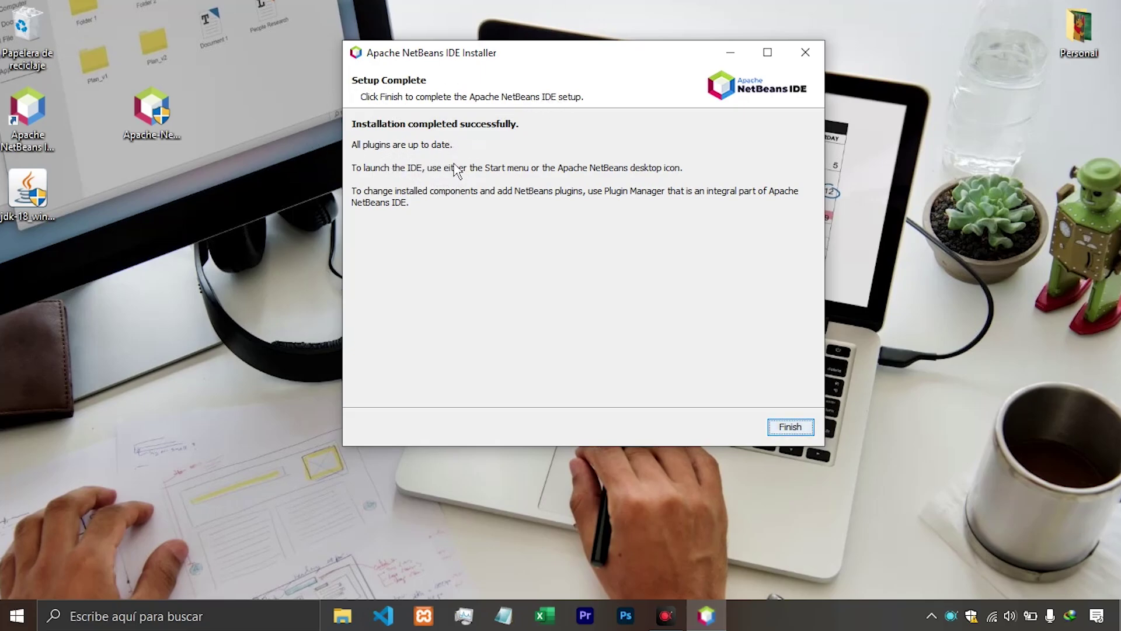
{"action": "left_click", "coordinate": [789, 427]}
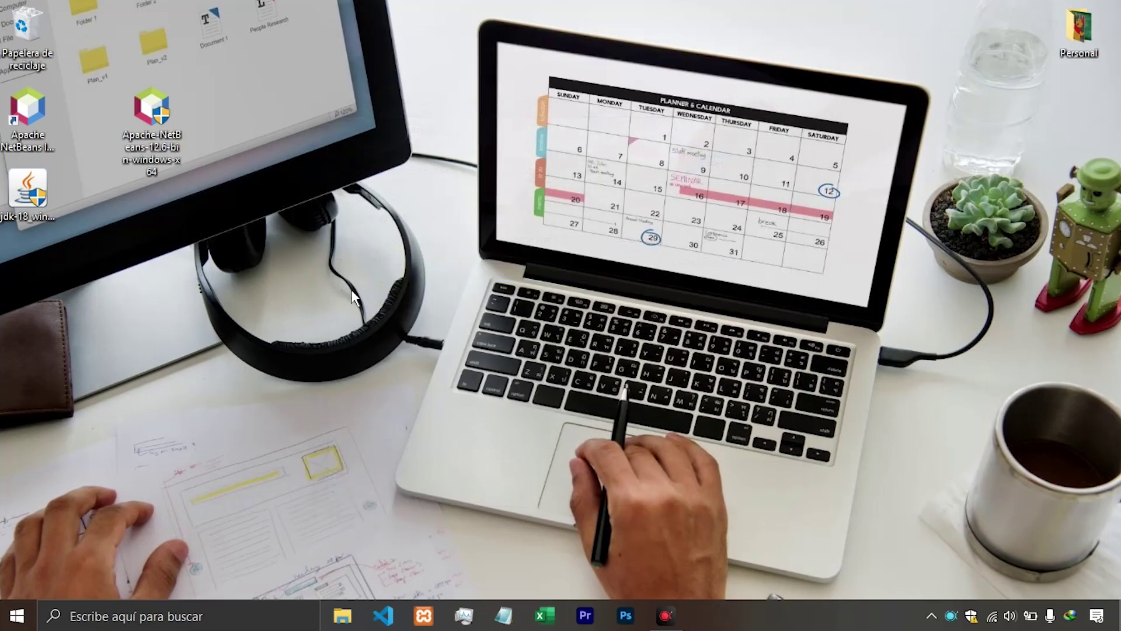
- Launch Apache NetBeans IDE 12.6 from its new desktop shortcut
{"action": "left_click_drag", "start_coordinate": [344, 283], "coordinate": [459, 251]}
{"action": "left_click_drag", "start_coordinate": [155, 154], "coordinate": [128, 127]}
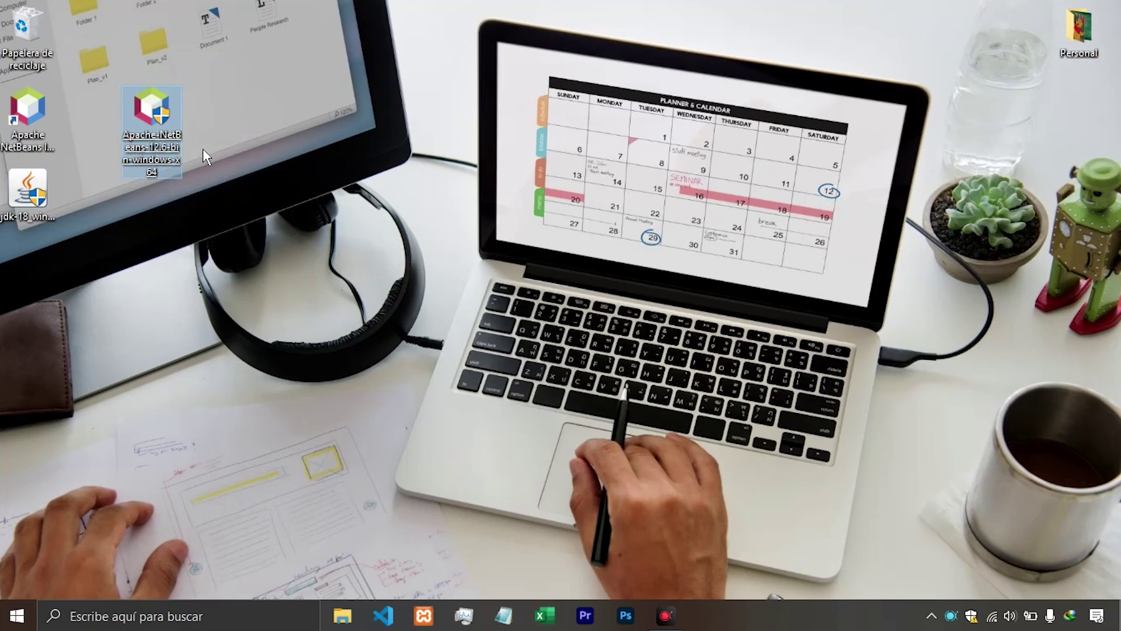
{"action": "mouse_move", "coordinate": [153, 142]}
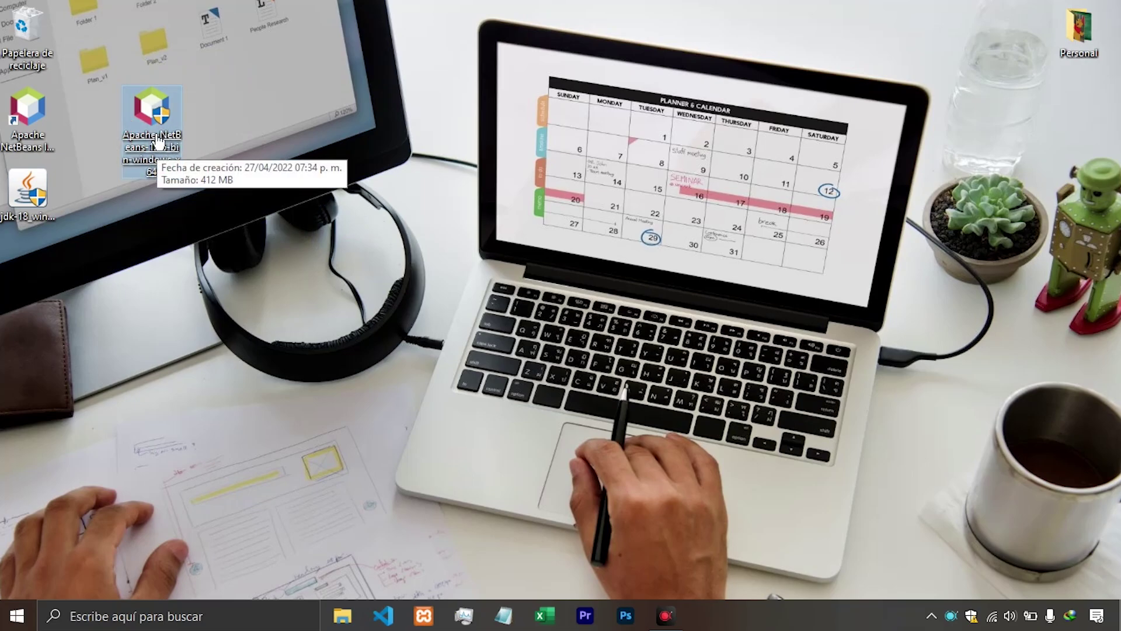
{"action": "left_click", "coordinate": [23, 132]}
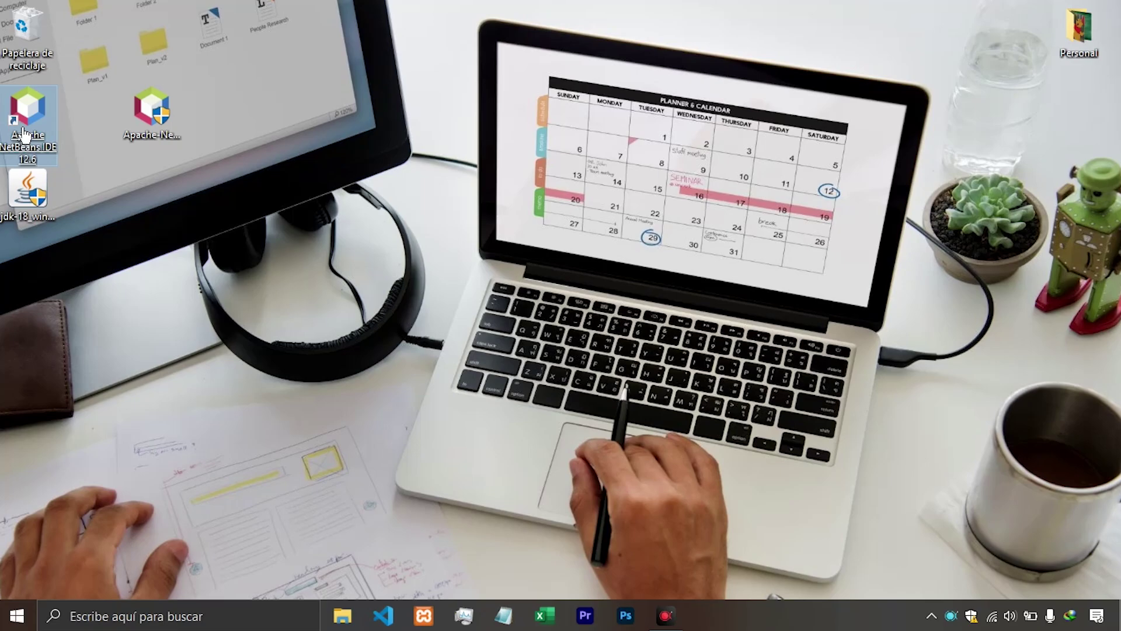
{"action": "double_click", "coordinate": [23, 132]}
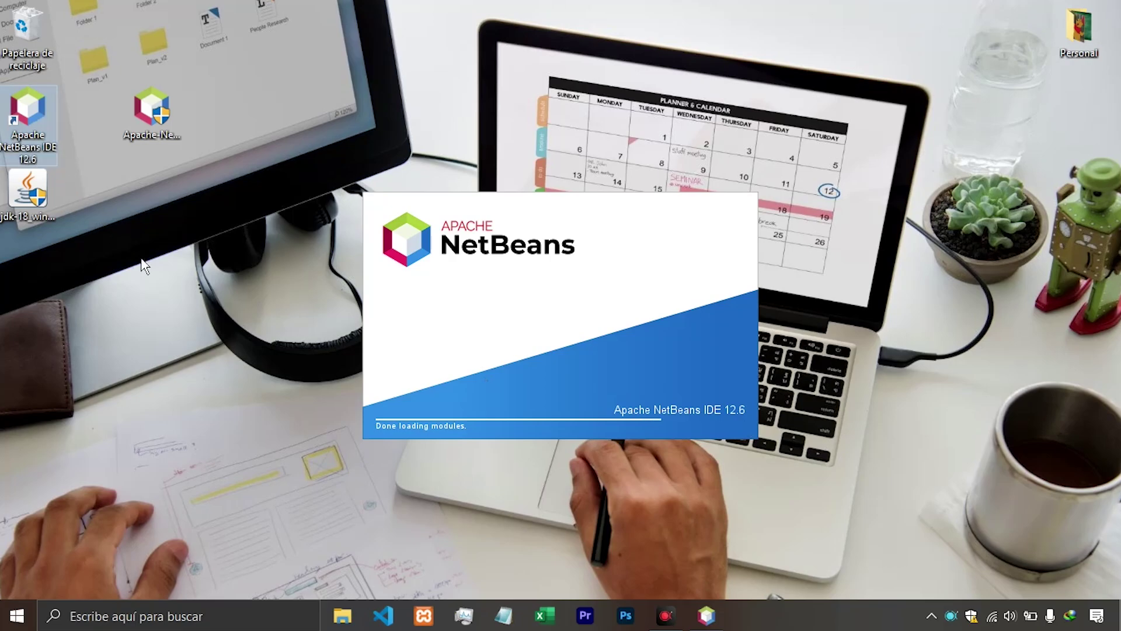
- Place the JDK 18 and Apache NetBeans installer icons below the Personal folder on the desktop, and maximize the NetBeans window
{"action": "left_click_drag", "start_coordinate": [28, 193], "coordinate": [1074, 105]}
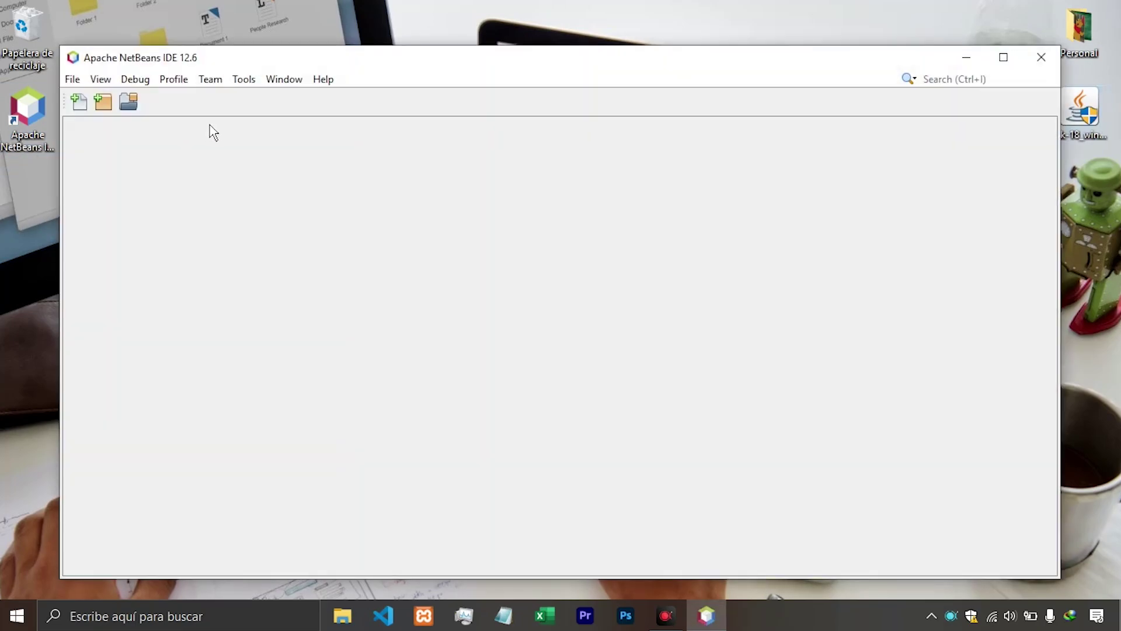
{"action": "left_click", "coordinate": [322, 78]}
{"action": "left_click_drag", "start_coordinate": [333, 55], "coordinate": [414, 133]}
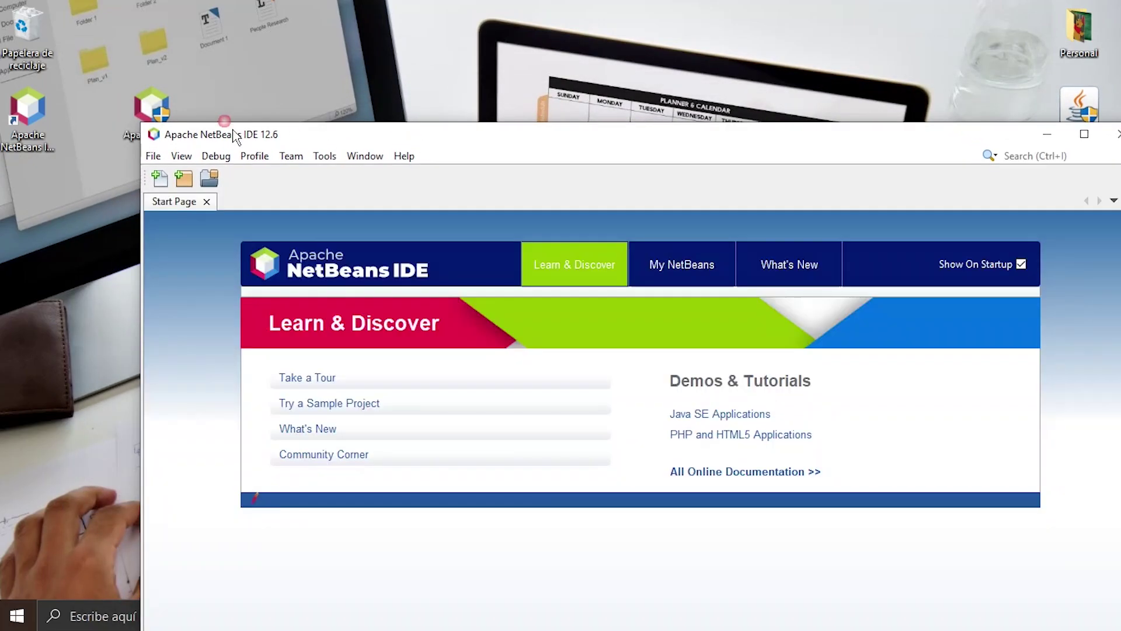
{"action": "left_click_drag", "start_coordinate": [153, 108], "coordinate": [813, 206]}
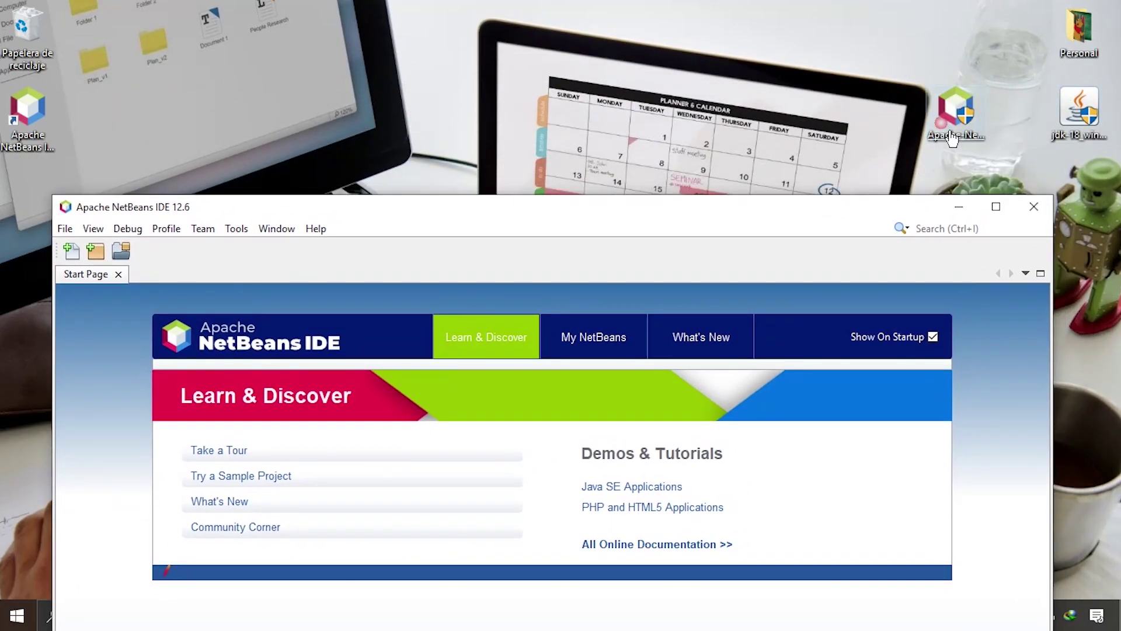
{"action": "left_click_drag", "start_coordinate": [952, 139], "coordinate": [1080, 207]}
{"action": "left_click_drag", "start_coordinate": [829, 204], "coordinate": [844, 79]}
{"action": "left_click", "coordinate": [998, 78]}
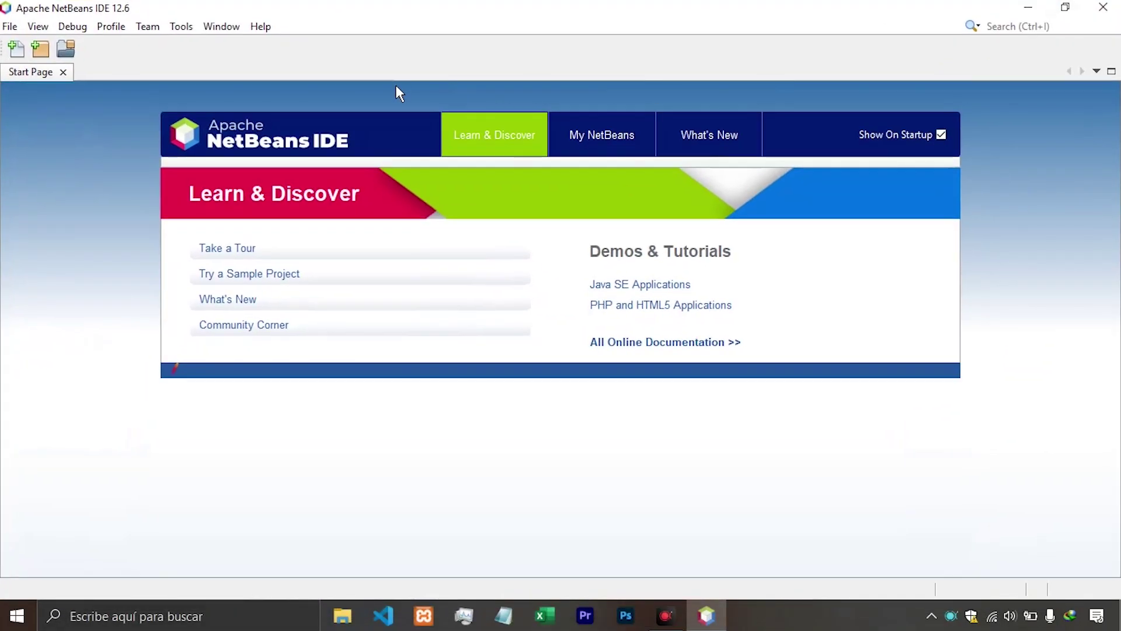
- Open the plugin manager from the My NetBeans start page section and display the installed plugins
{"action": "left_click", "coordinate": [603, 150]}
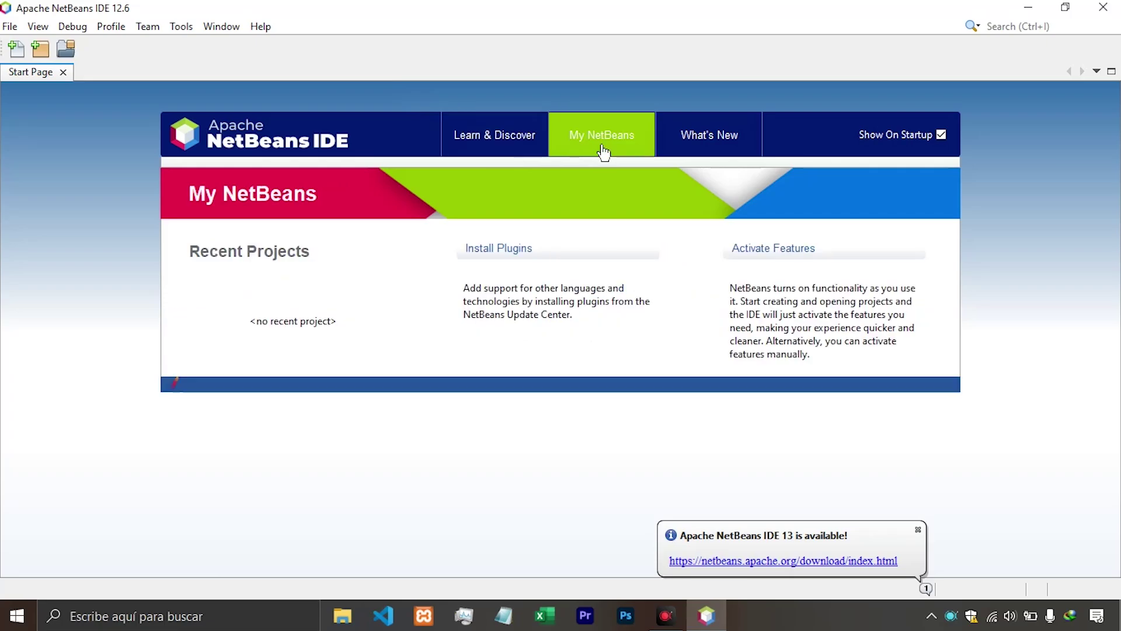
{"action": "left_click", "coordinate": [517, 258]}
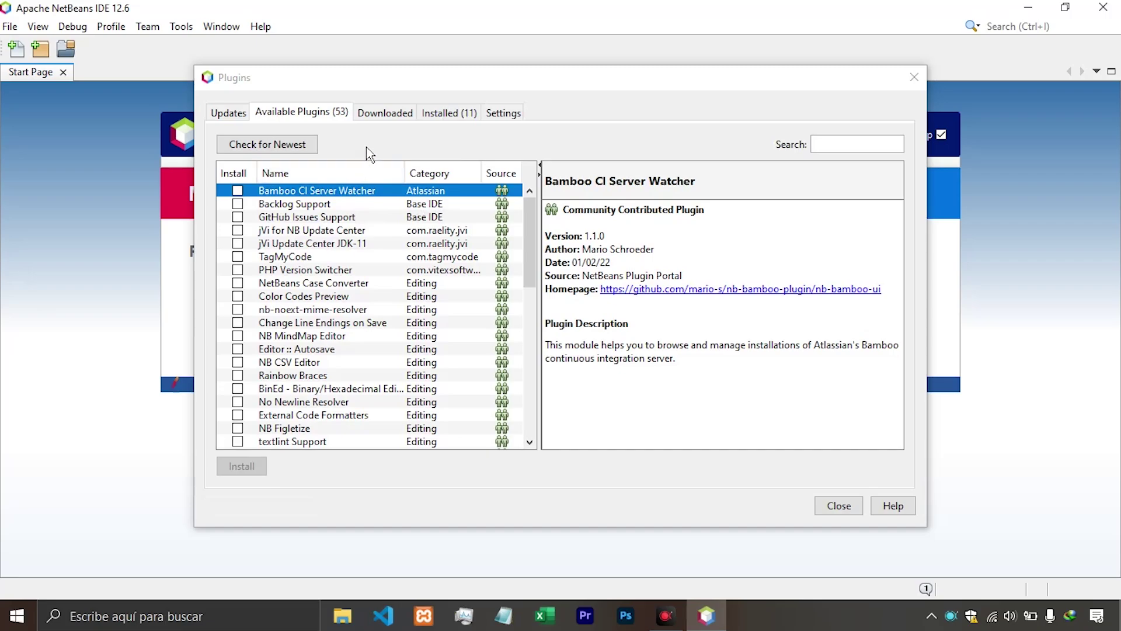
{"action": "left_click", "coordinate": [391, 119]}
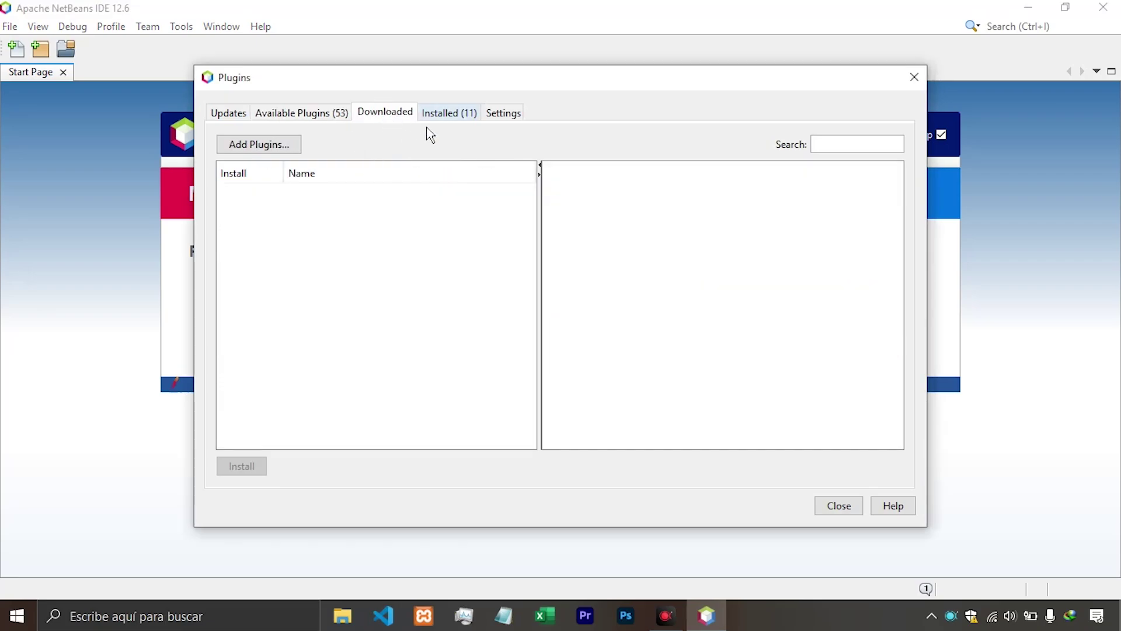
{"action": "left_click", "coordinate": [445, 115]}
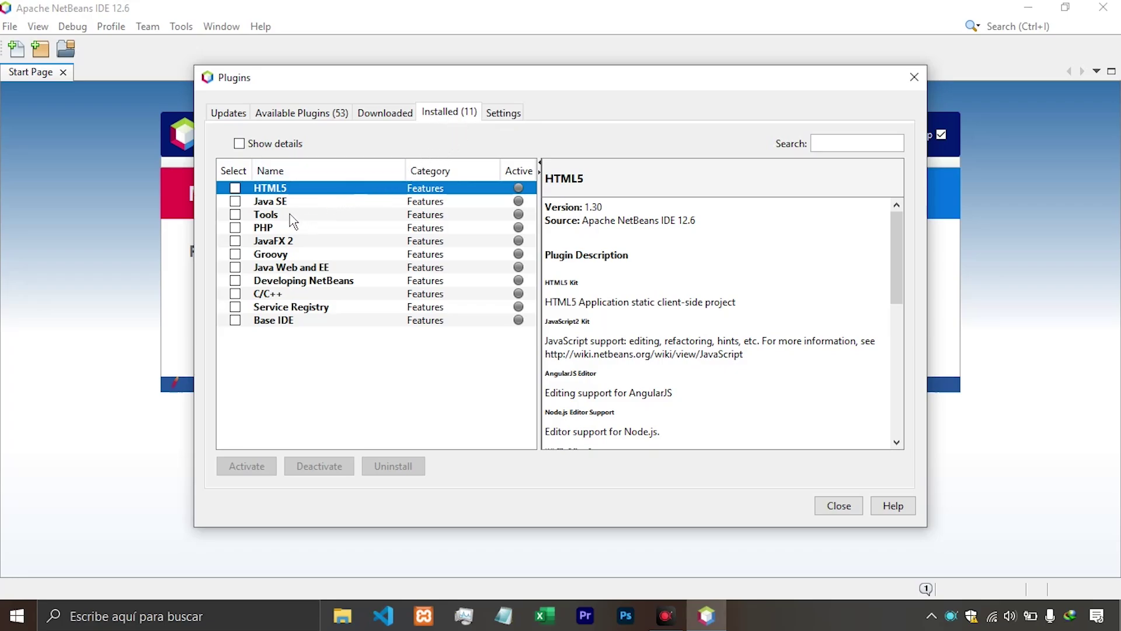
- Activate the Java SE plugin together with its required Ant and Java Profiler plugins, and close the plugin manager
{"action": "key", "text": "Down"}
{"action": "key", "text": "space"}
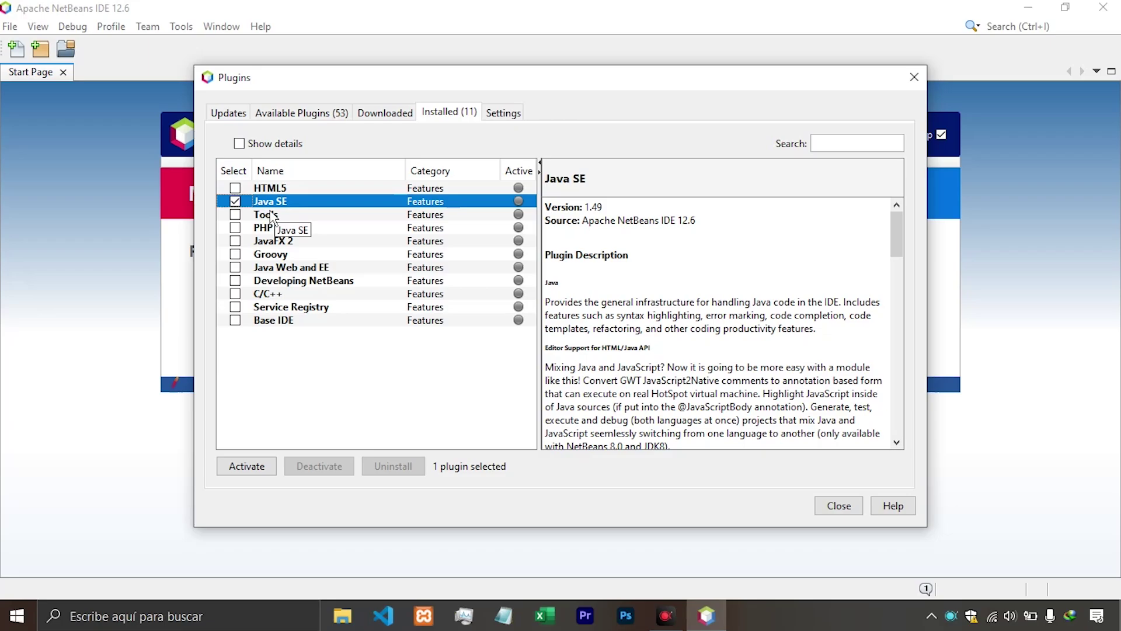
{"action": "left_click", "coordinate": [261, 474]}
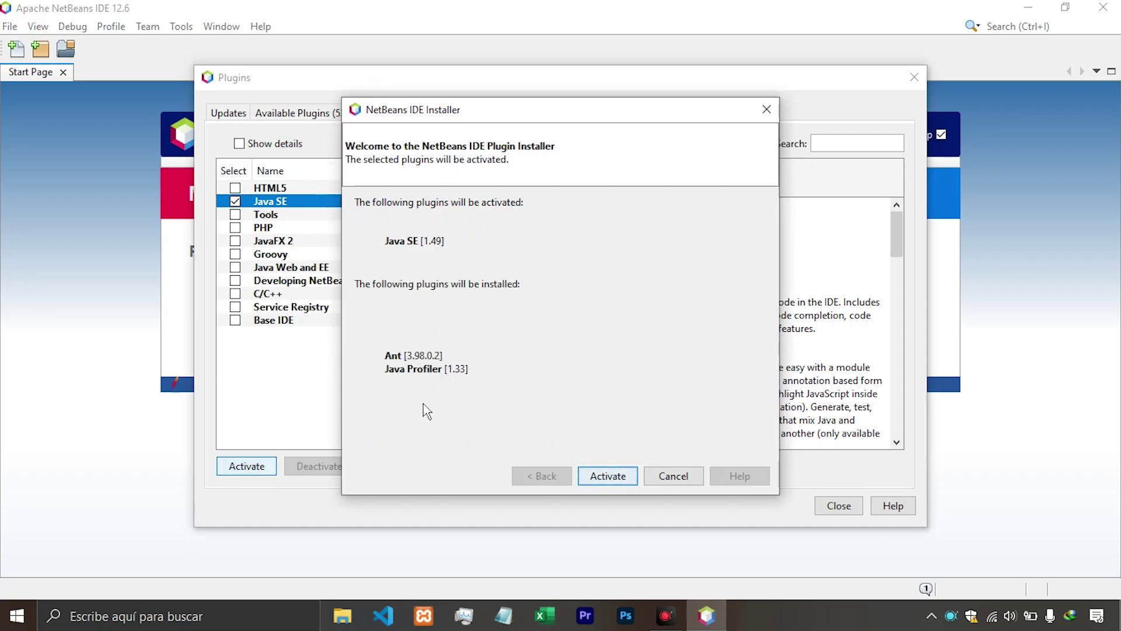
{"action": "left_click", "coordinate": [621, 482]}
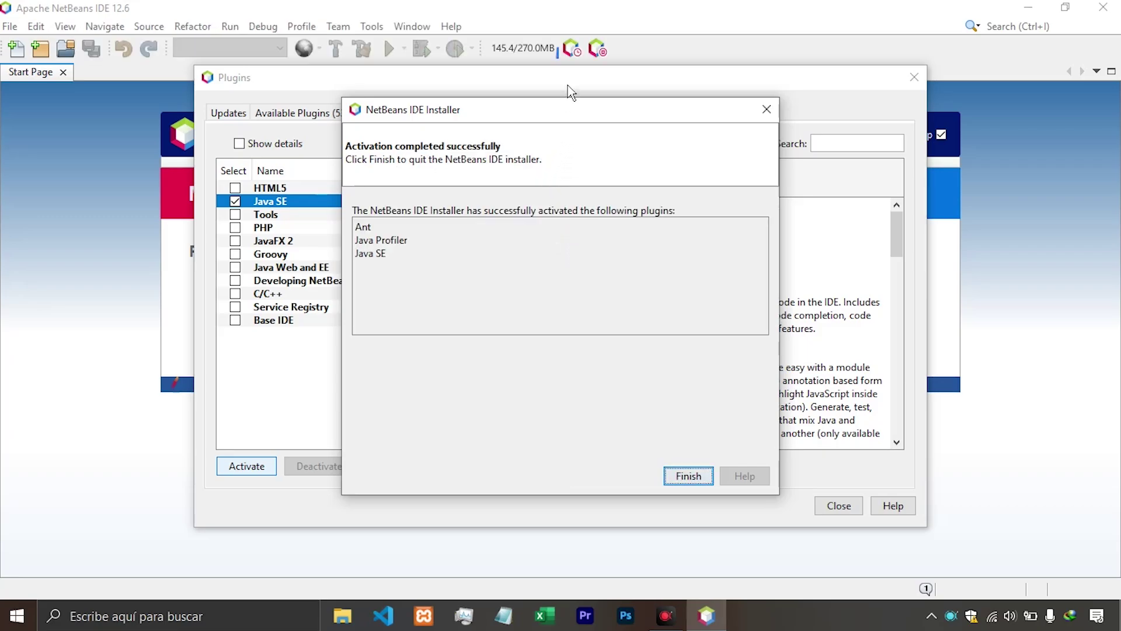
{"action": "left_click_drag", "start_coordinate": [555, 117], "coordinate": [525, 100]}
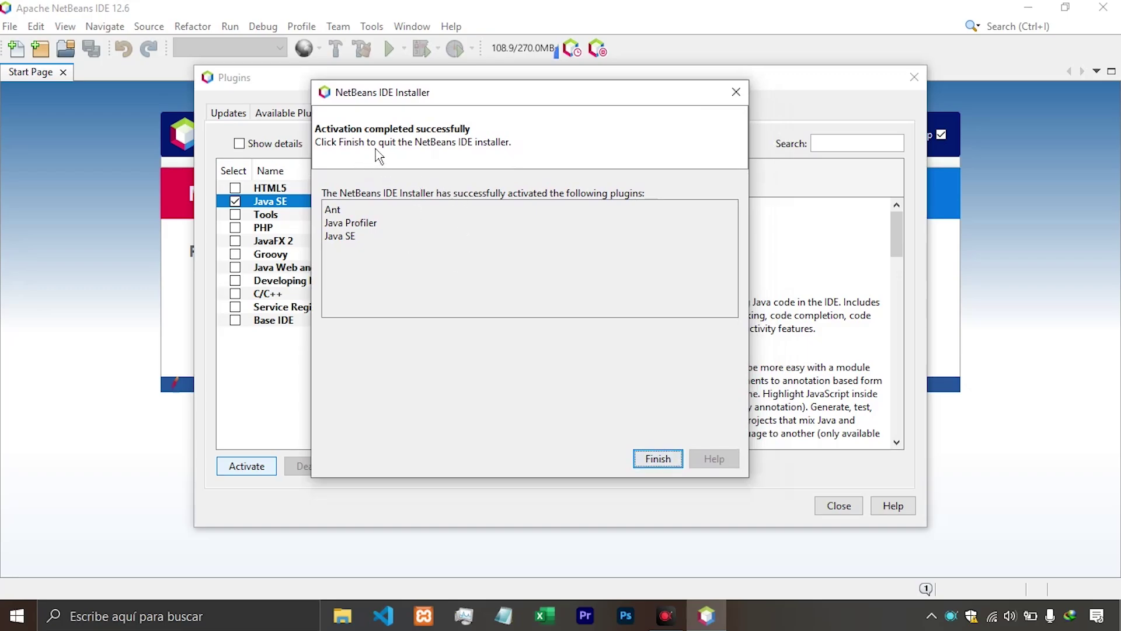
{"action": "left_click", "coordinate": [652, 462]}
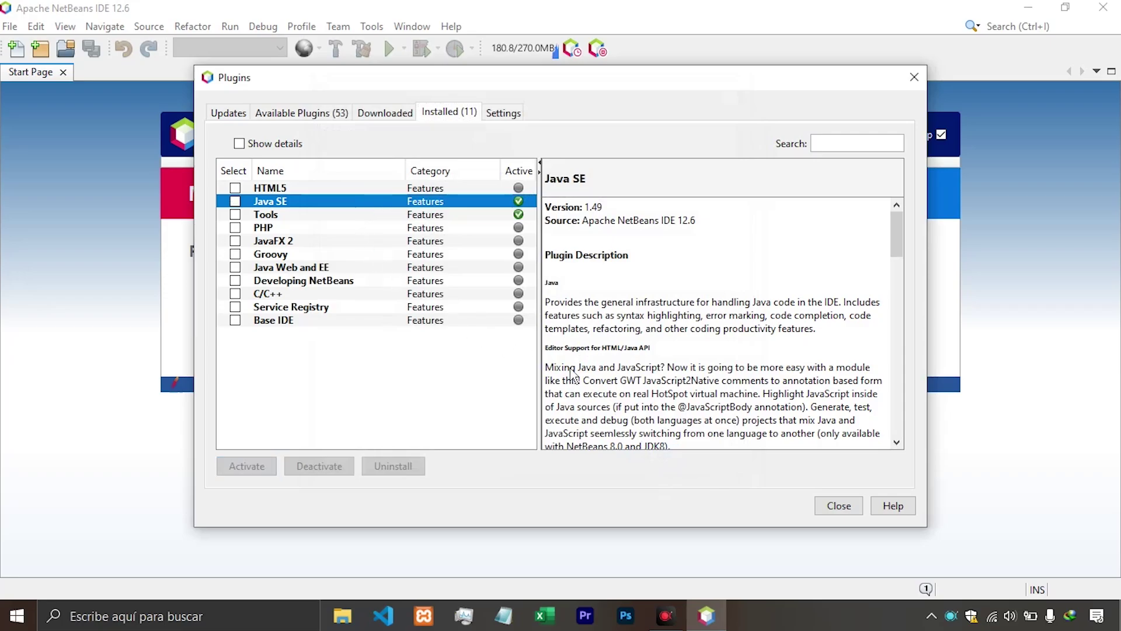
{"action": "left_click", "coordinate": [839, 507]}
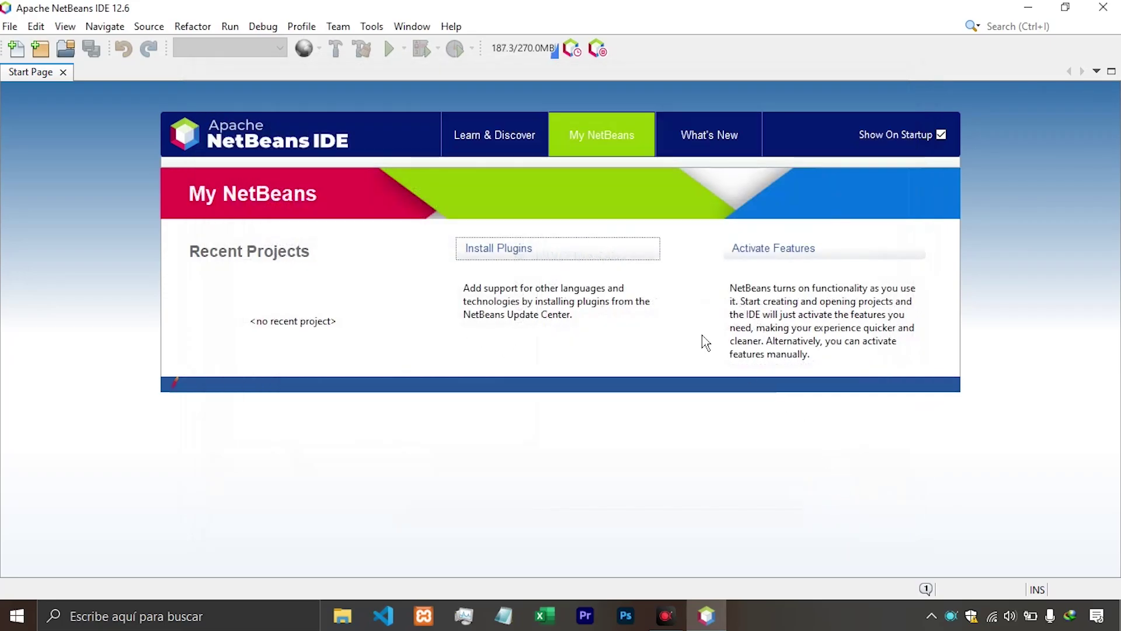